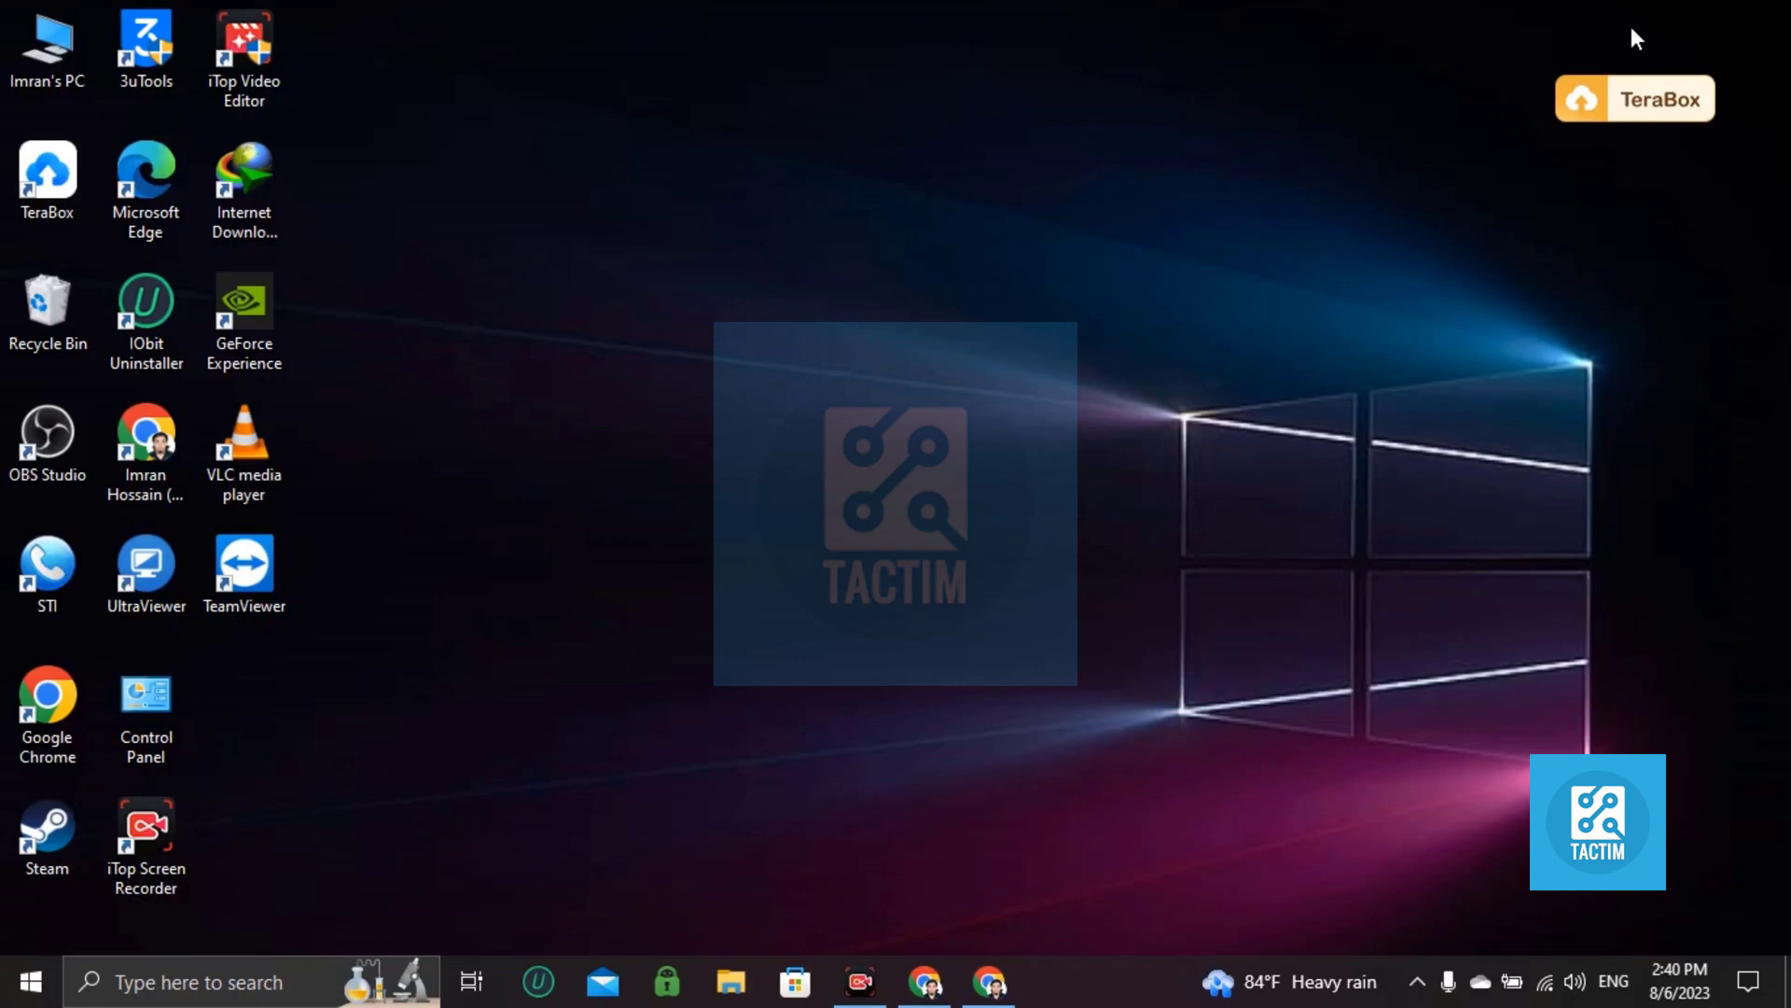
# Step: Switch to Chrome and search Google for "groove bot"
pyautogui.click(989, 982)
pyautogui.click(452, 73)
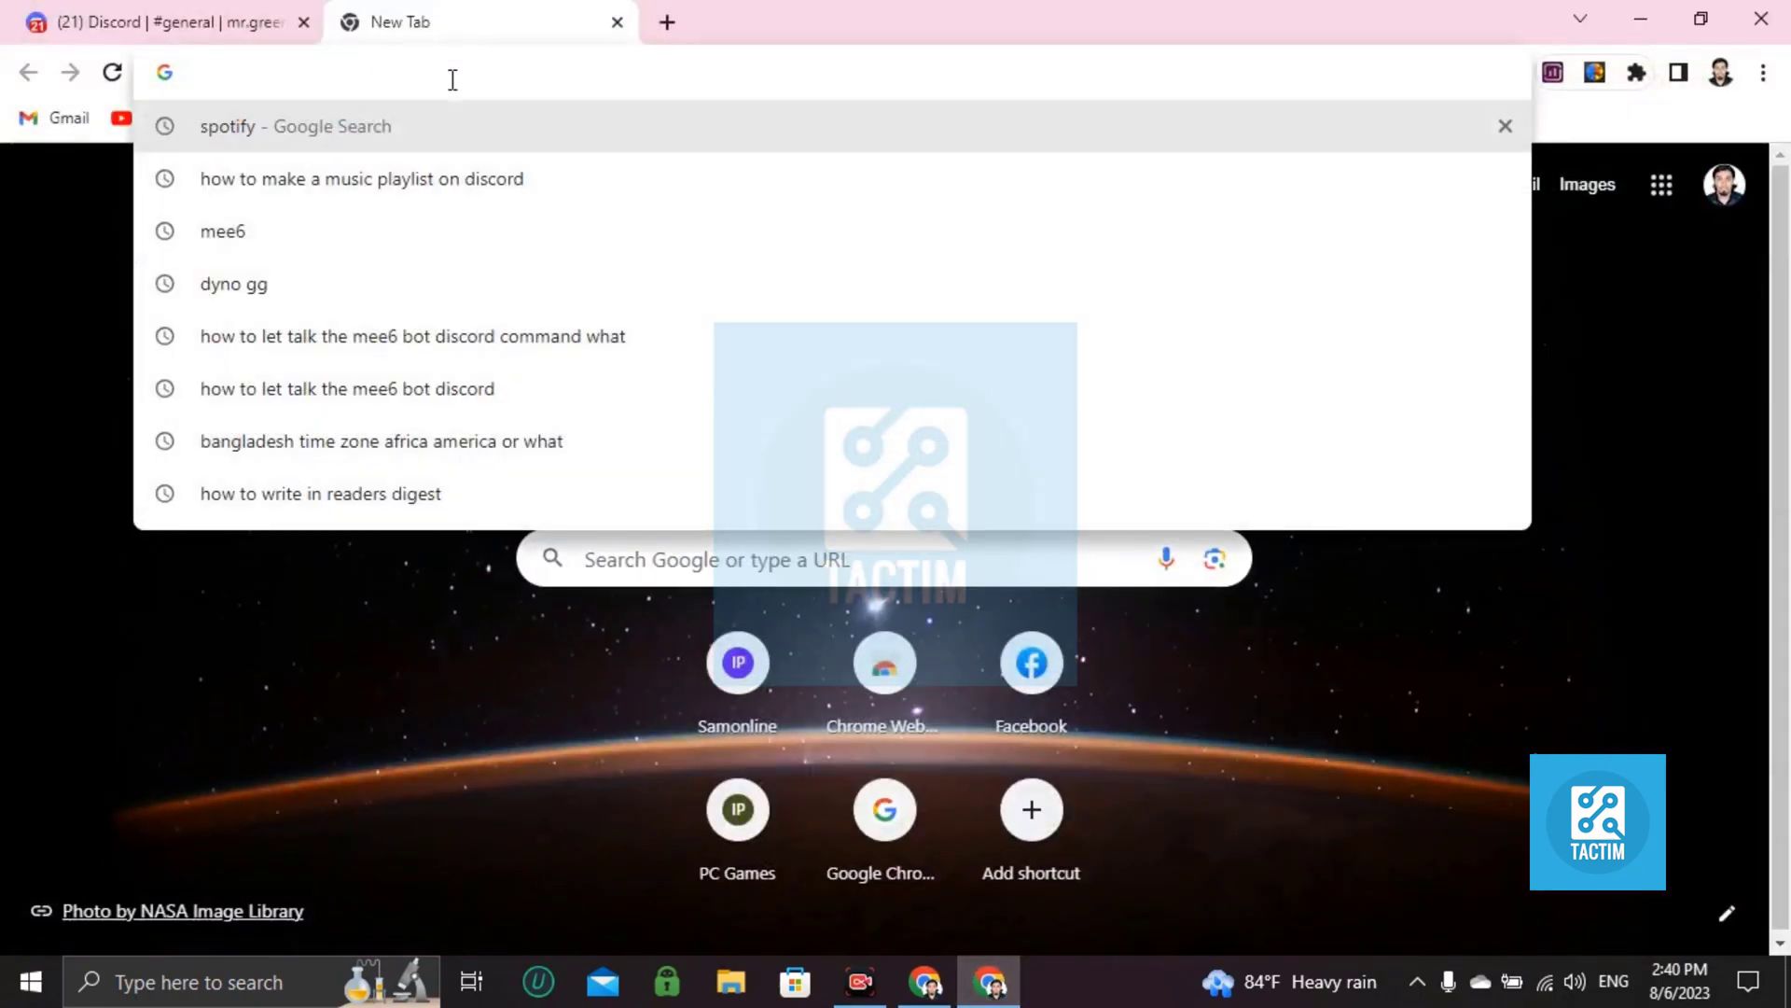
pyautogui.write('di')
pyautogui.press('Escape')
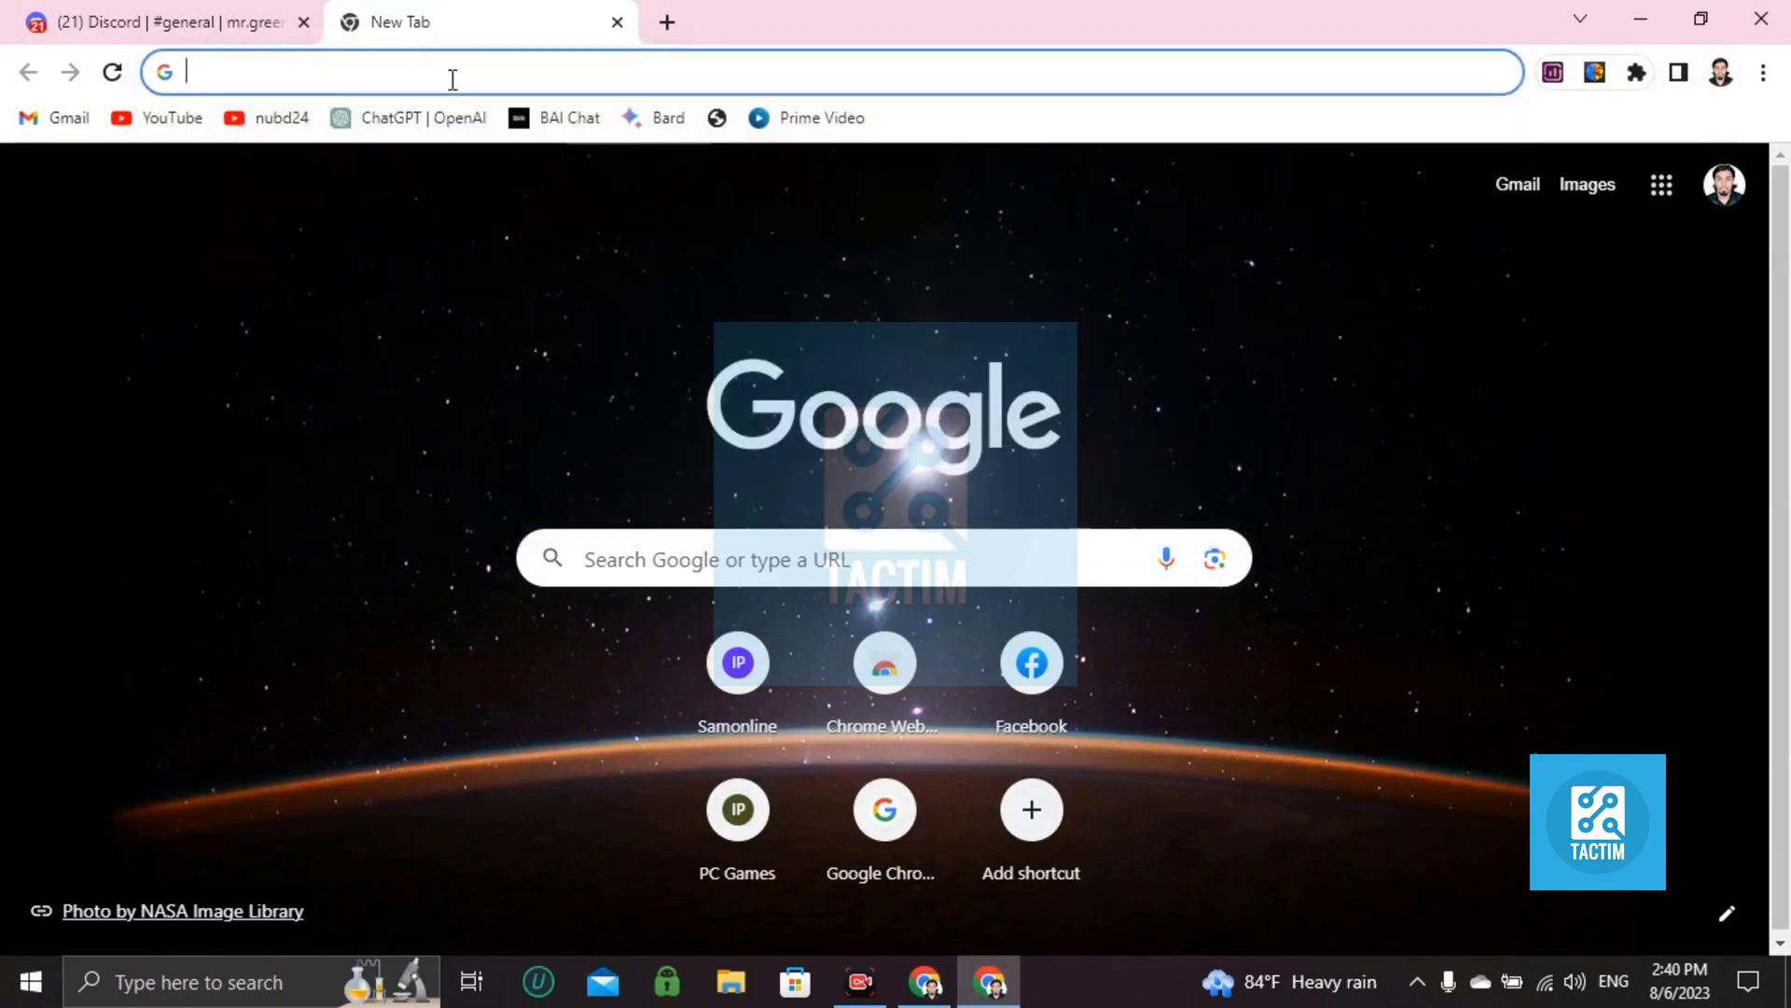
pyautogui.click(112, 18)
pyautogui.click(527, 12)
pyautogui.write('groov')
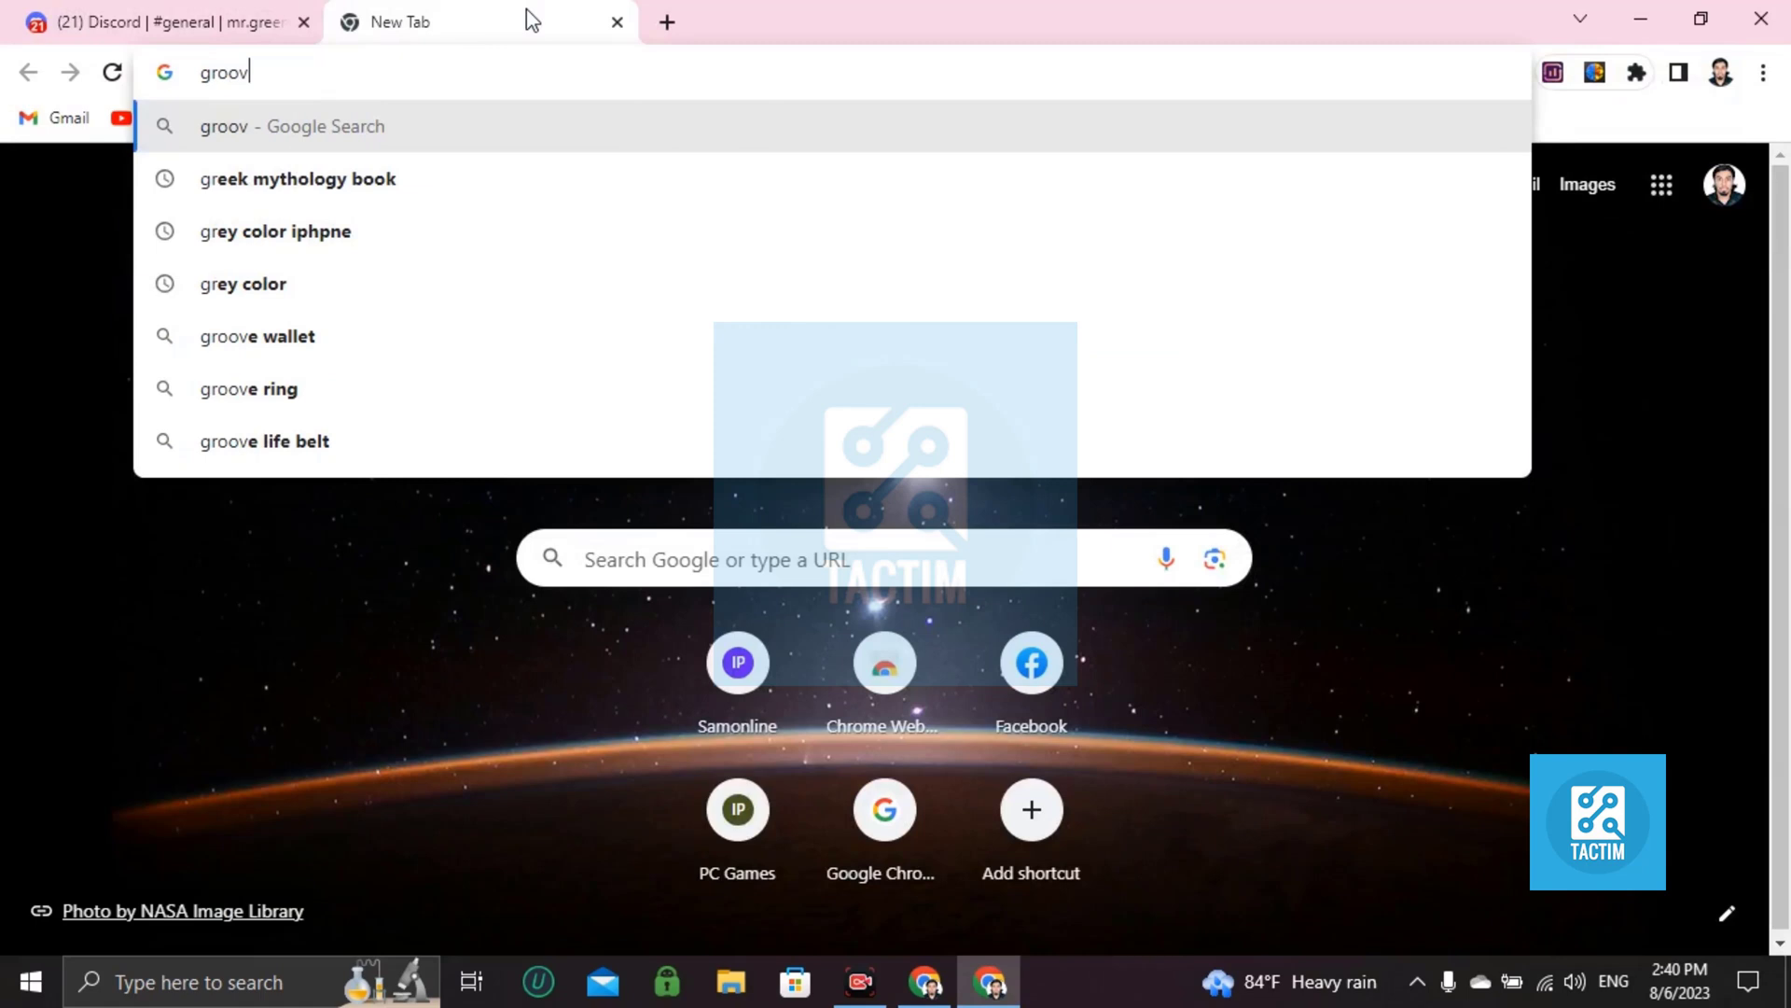
pyautogui.write('e bot')
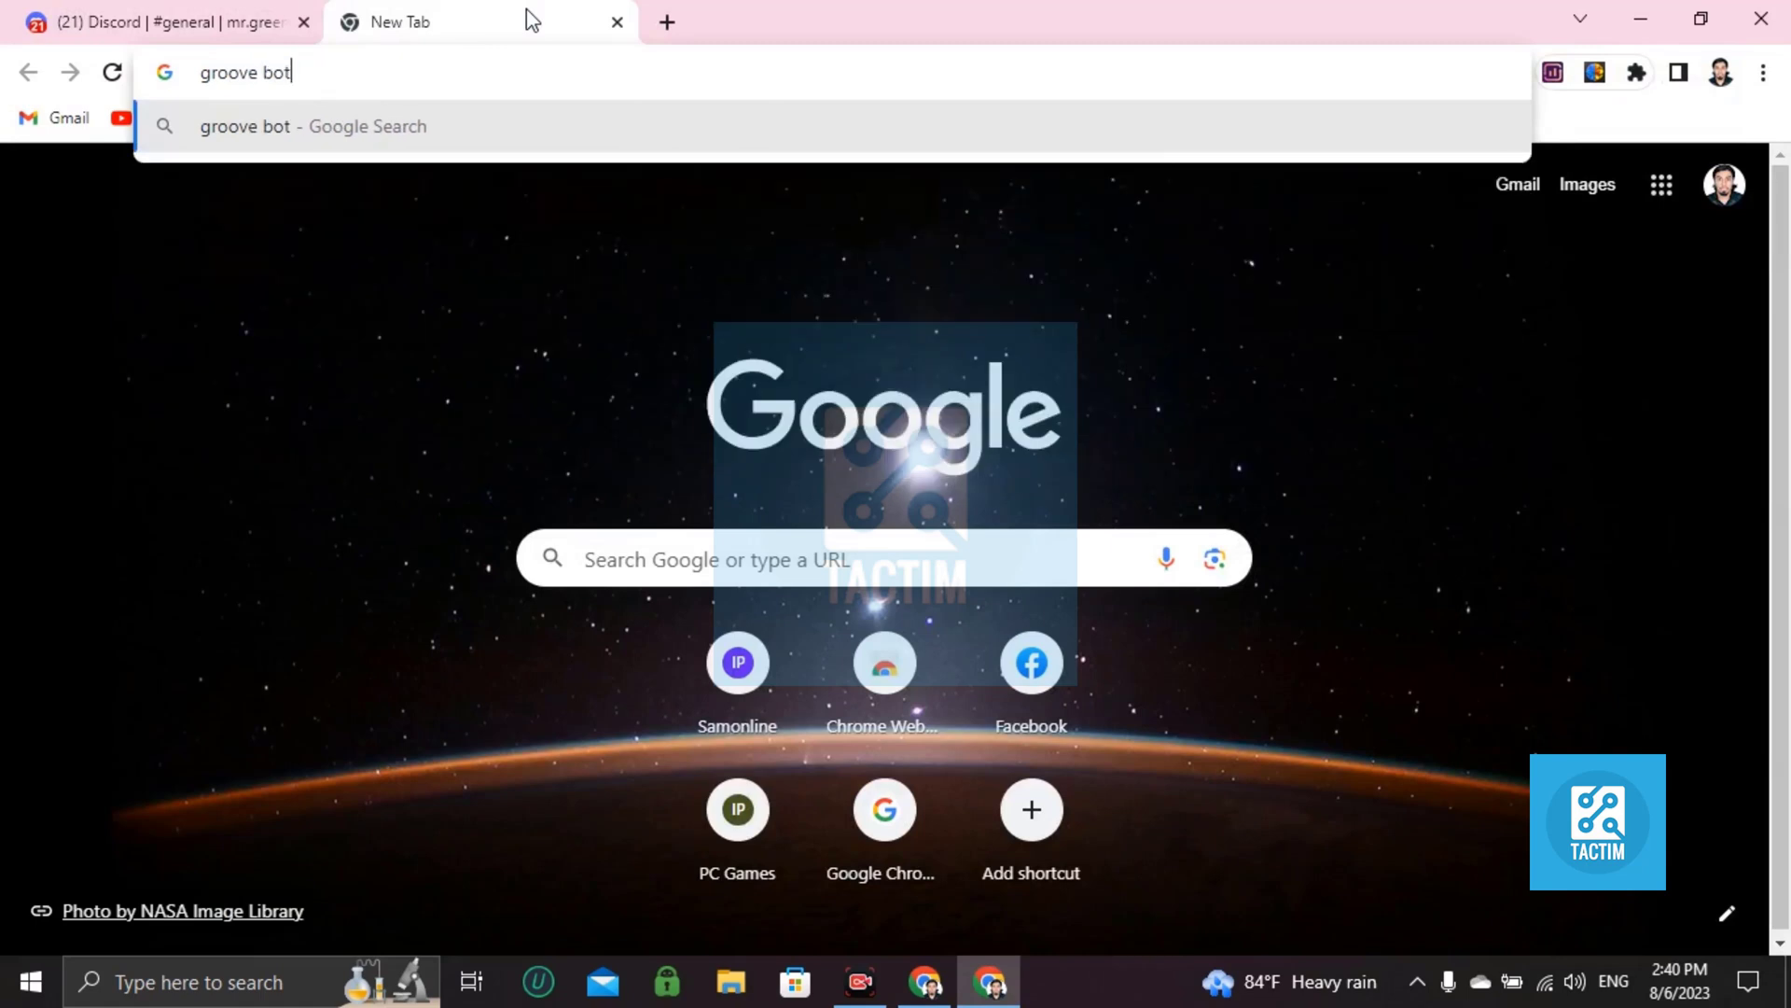
pyautogui.press('Return')
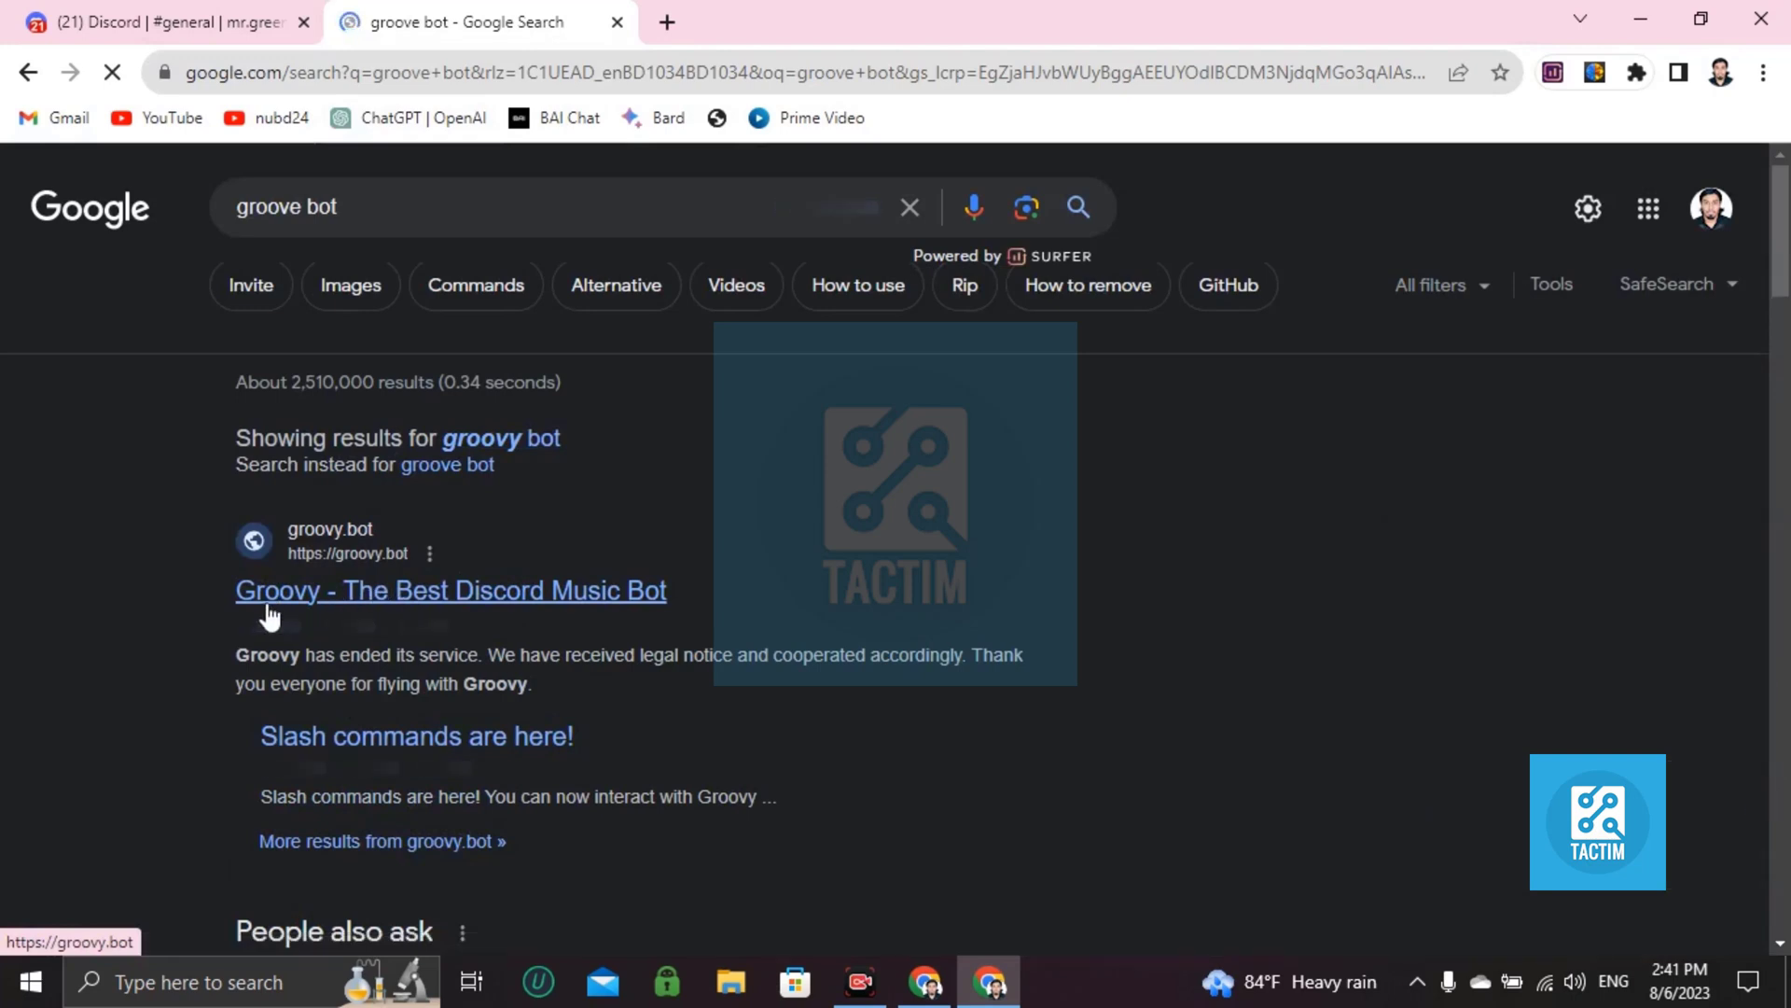
# Step: Correct the search to "groovy bot" and open the groovy.bot result for the Discord music bot
pyautogui.click(308, 211)
pyautogui.press('BackSpace')
pyautogui.write('y')
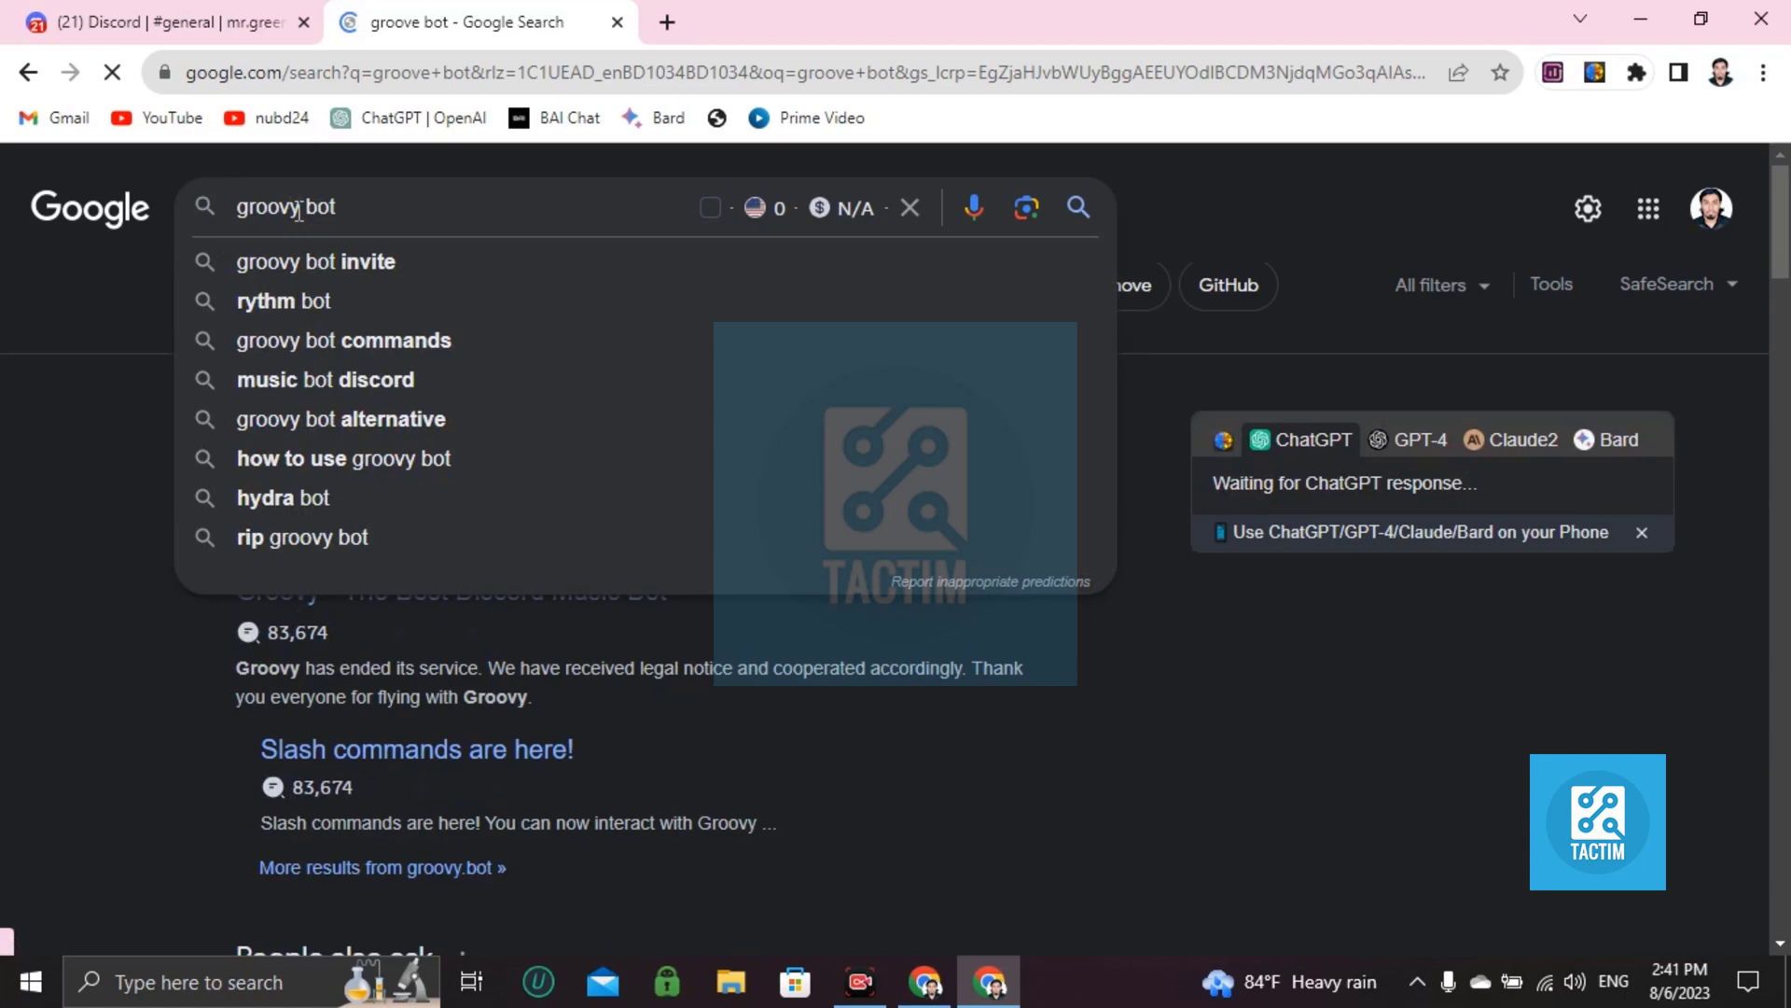
pyautogui.press('Return')
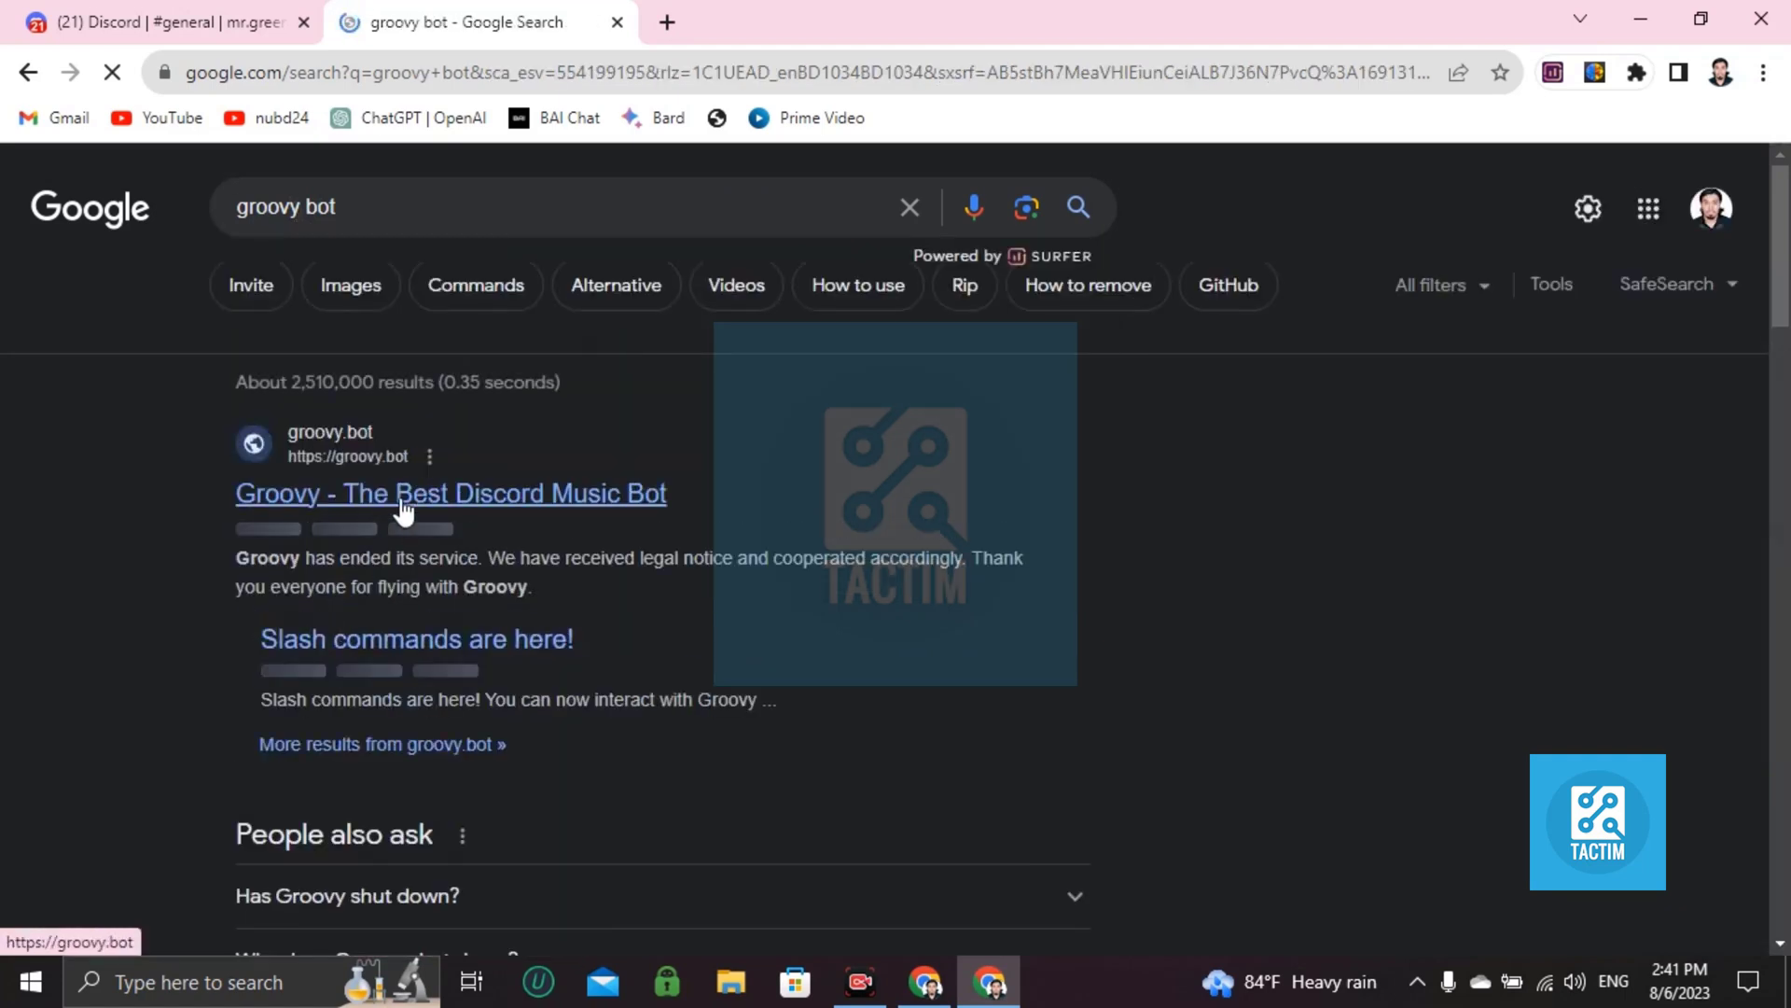
pyautogui.click(401, 499)
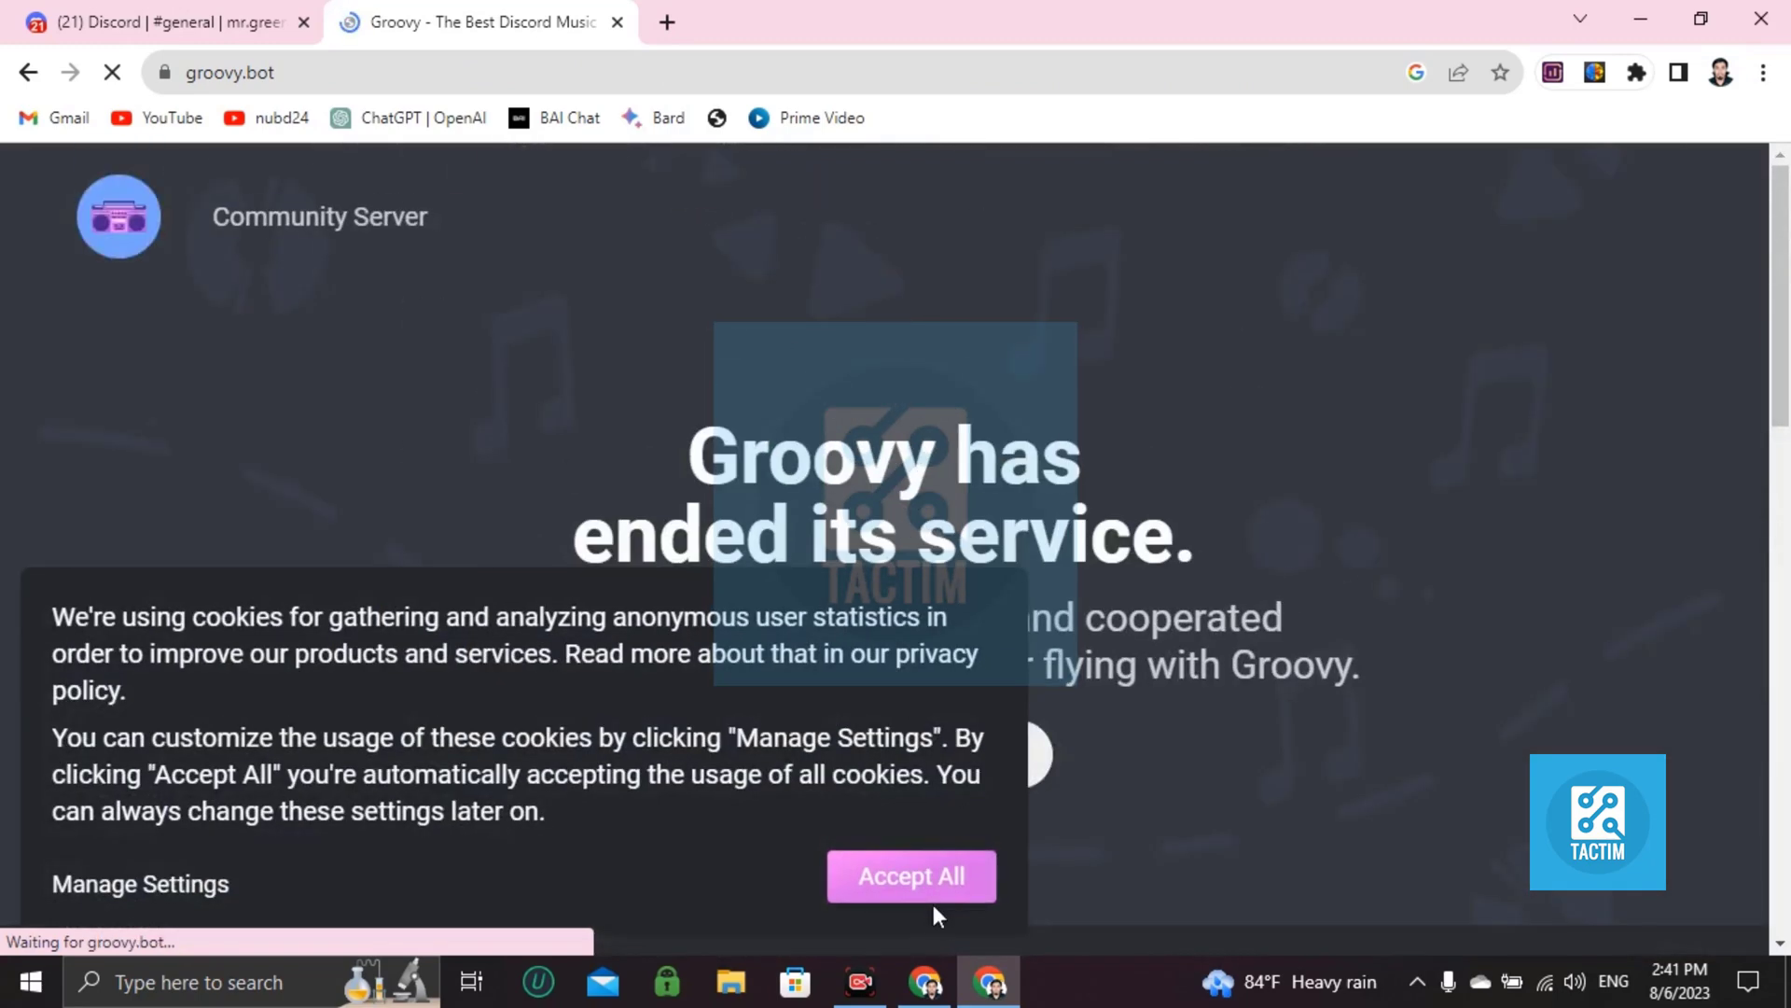
# Step: Accept all cookies on the Groovy site and open its Support Server invite
pyautogui.click(877, 877)
pyautogui.scroll(-7, 734, 592)
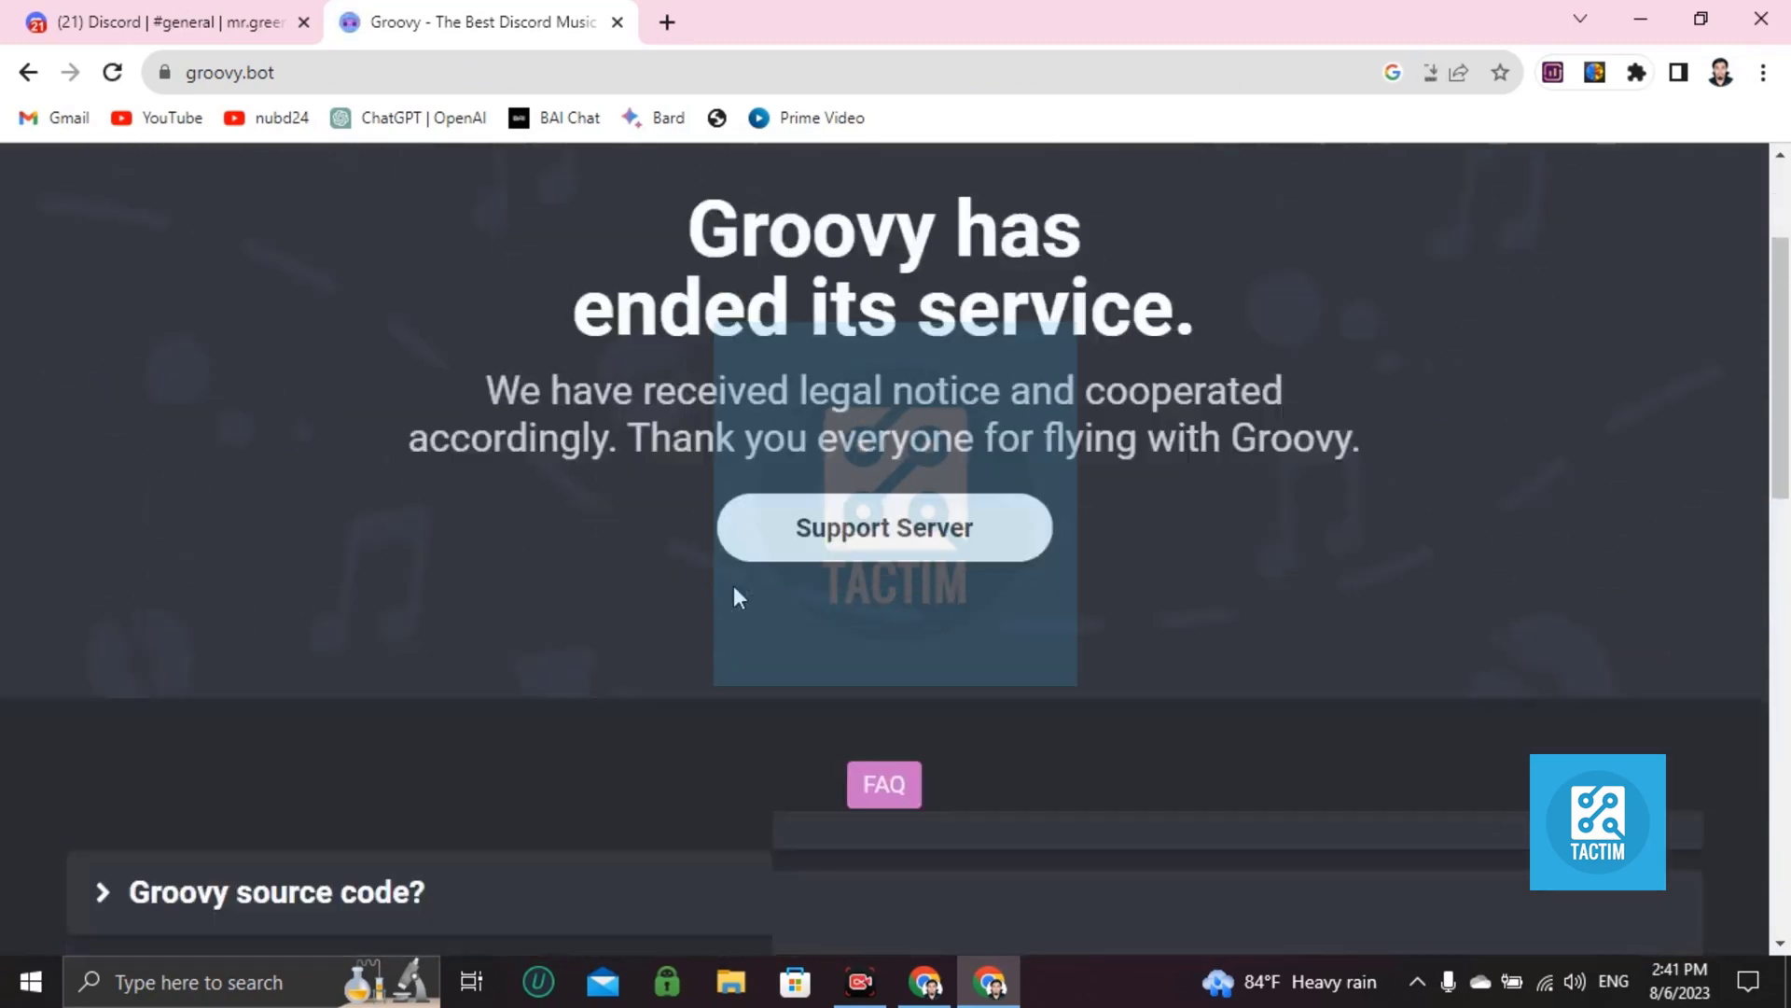
pyautogui.scroll(7, 733, 600)
pyautogui.click(976, 770)
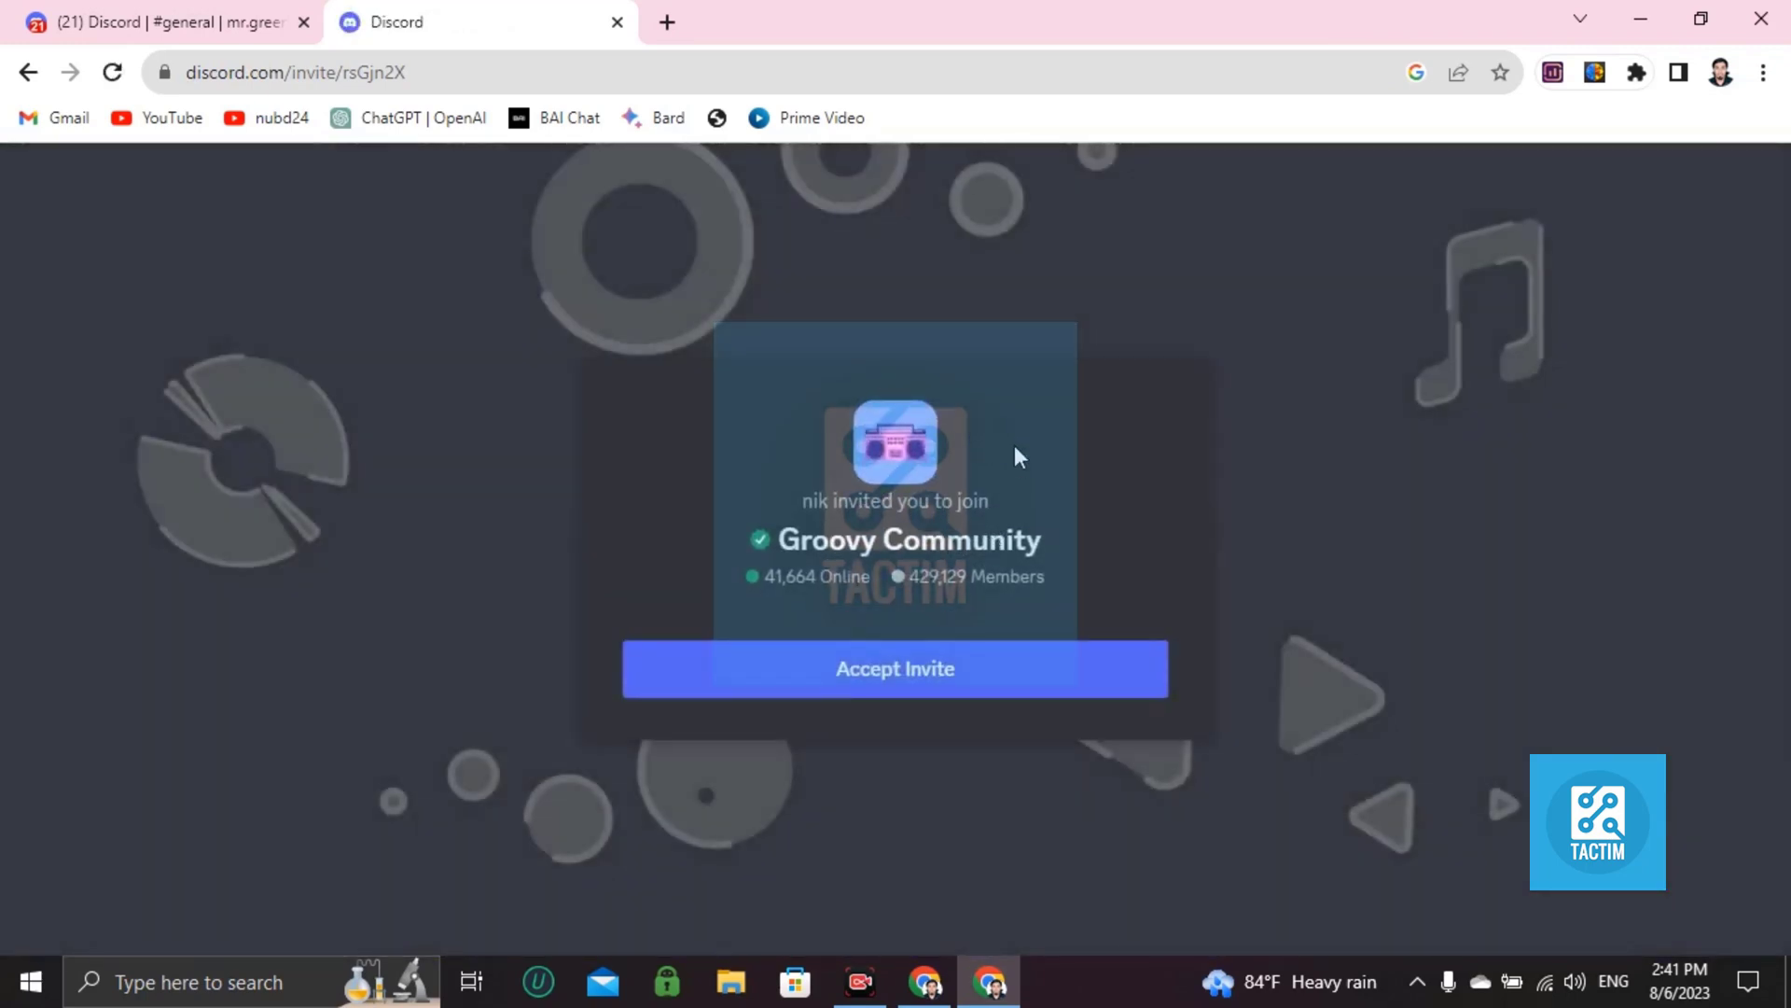
# Step: Accept the invite to the Groovy Community server and open that server in Discord in the browser
pyautogui.click(858, 686)
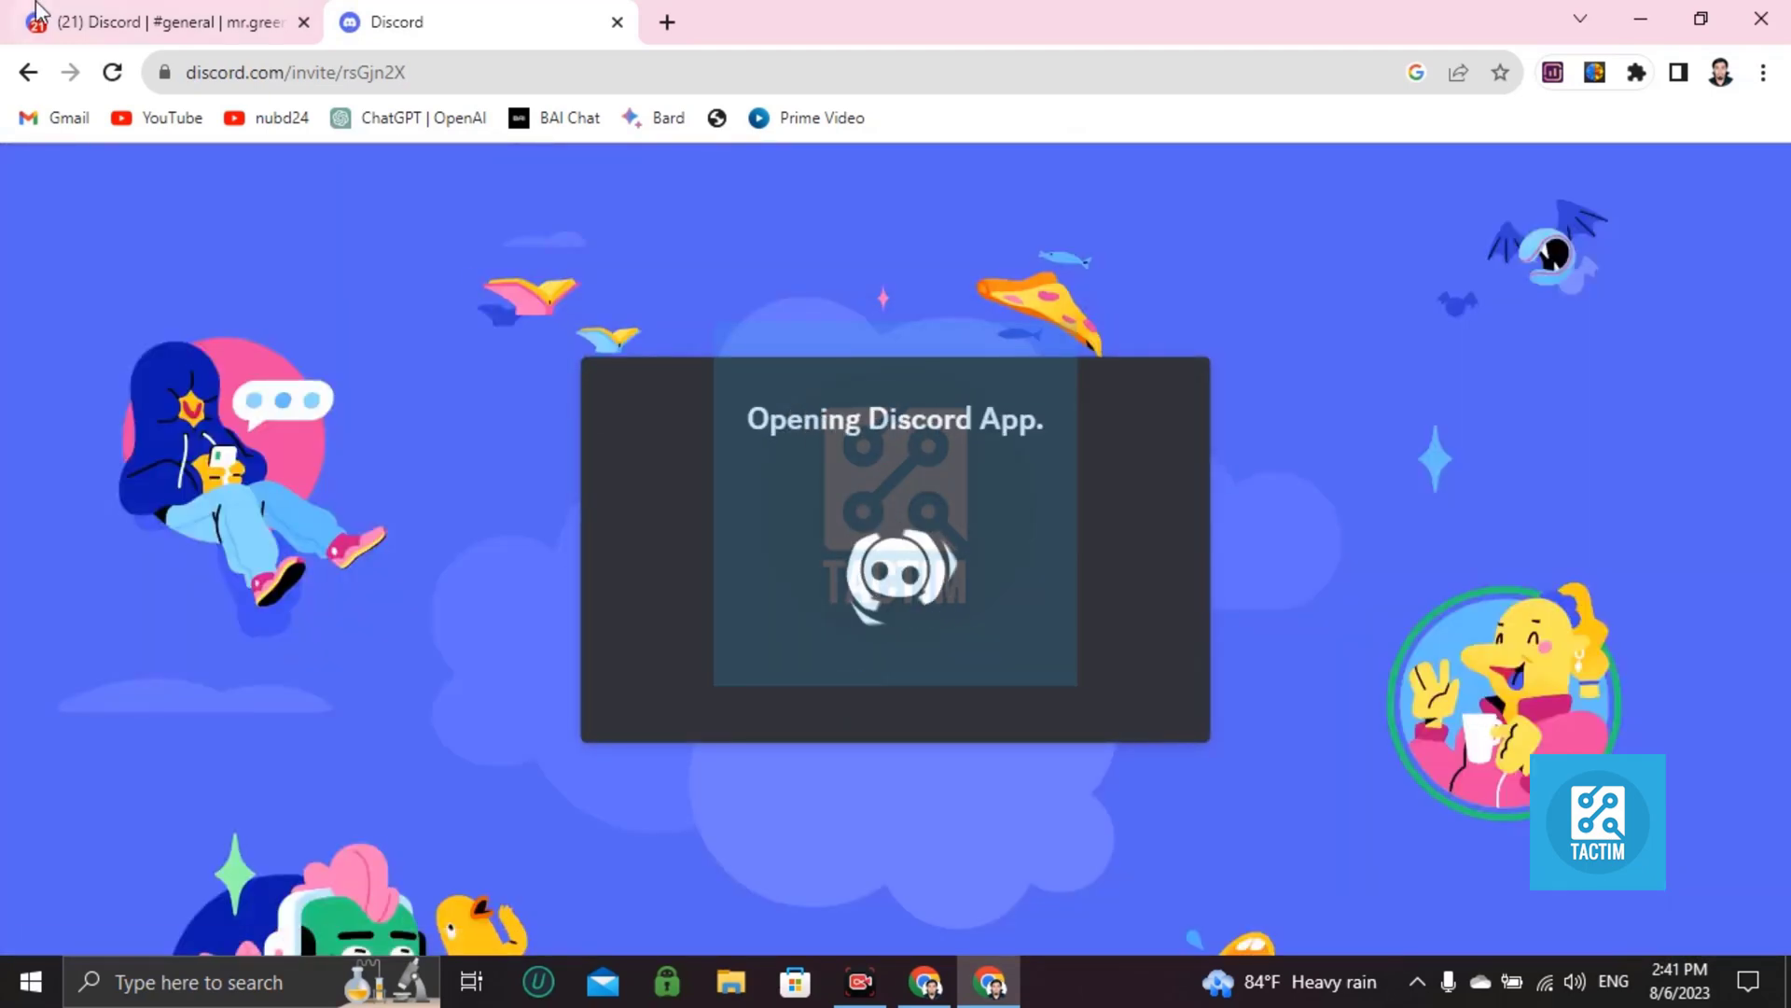
pyautogui.click(156, 13)
pyautogui.click(356, 13)
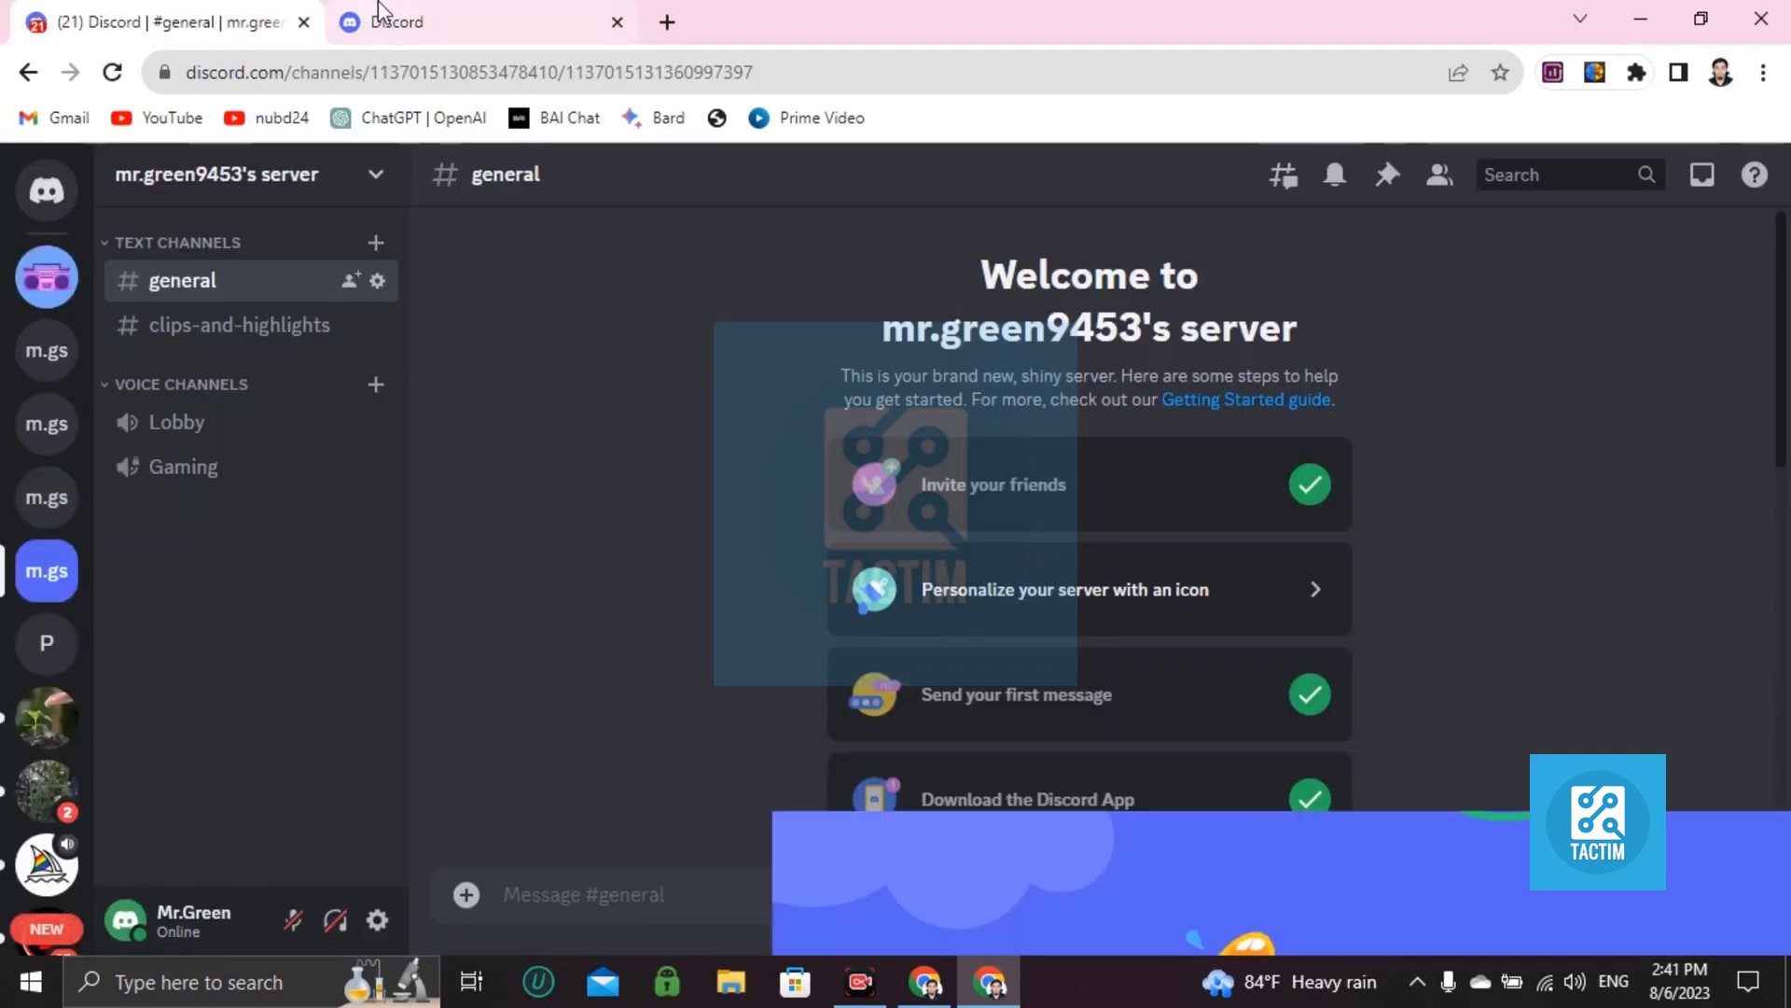
pyautogui.click(918, 639)
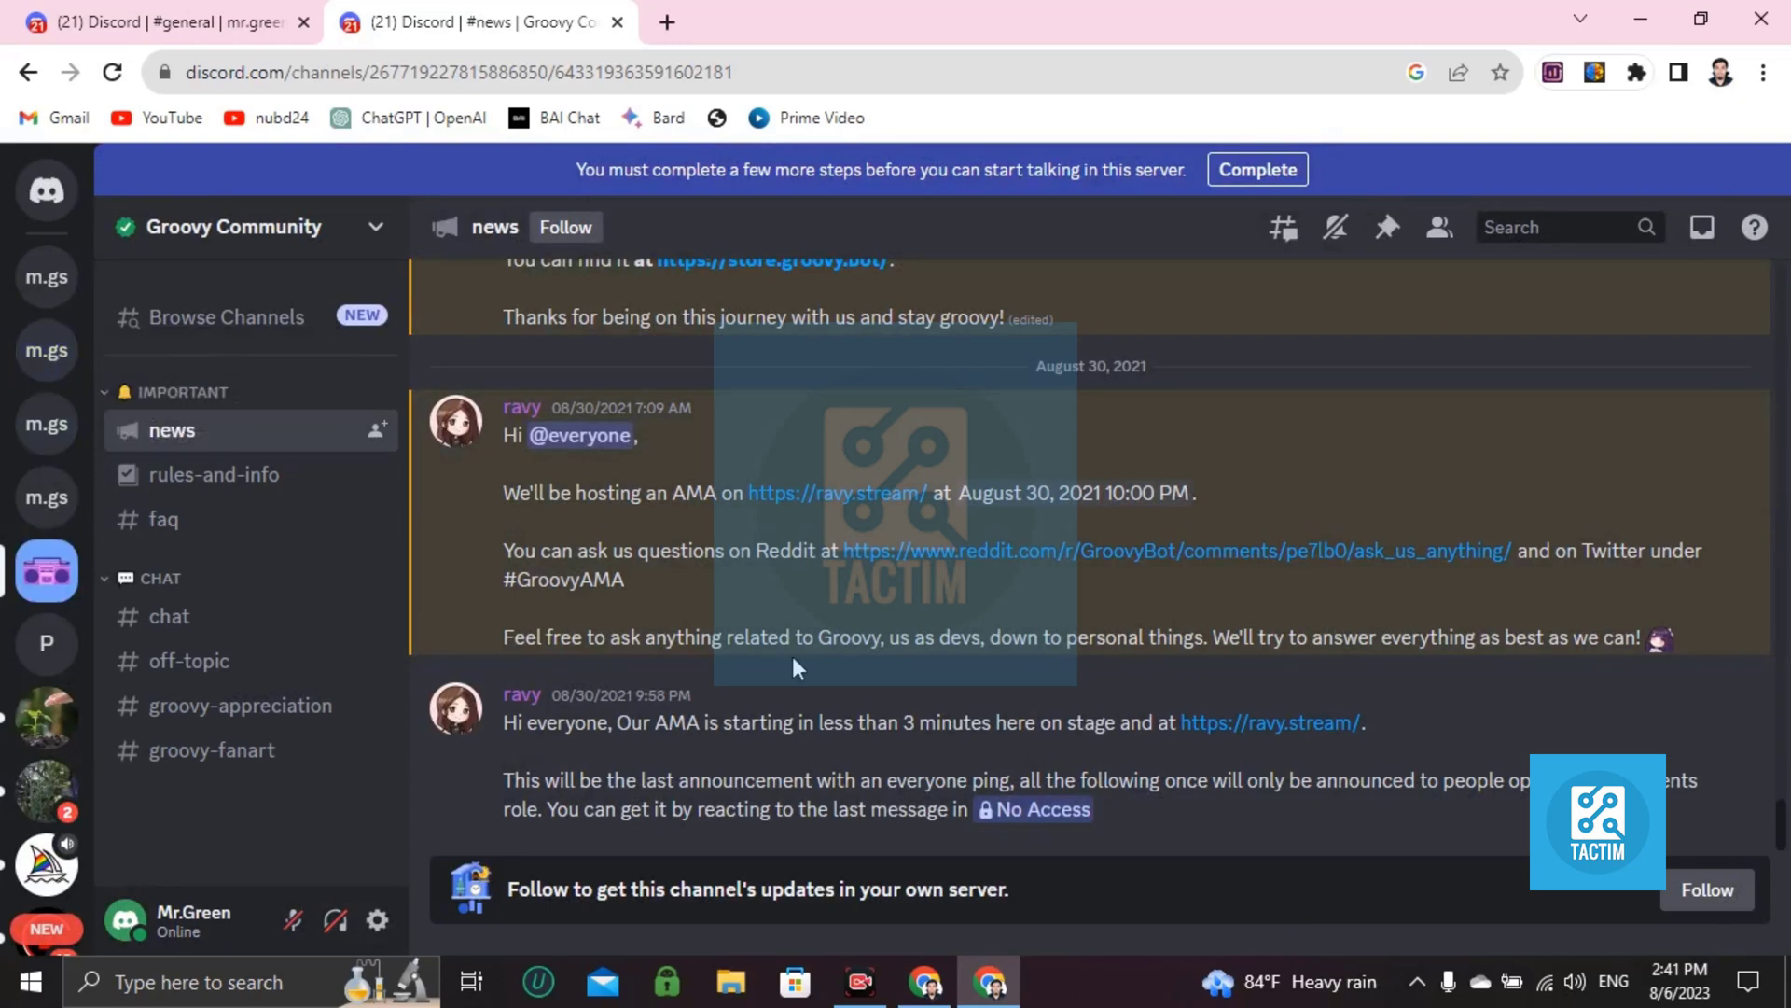
pyautogui.click(44, 588)
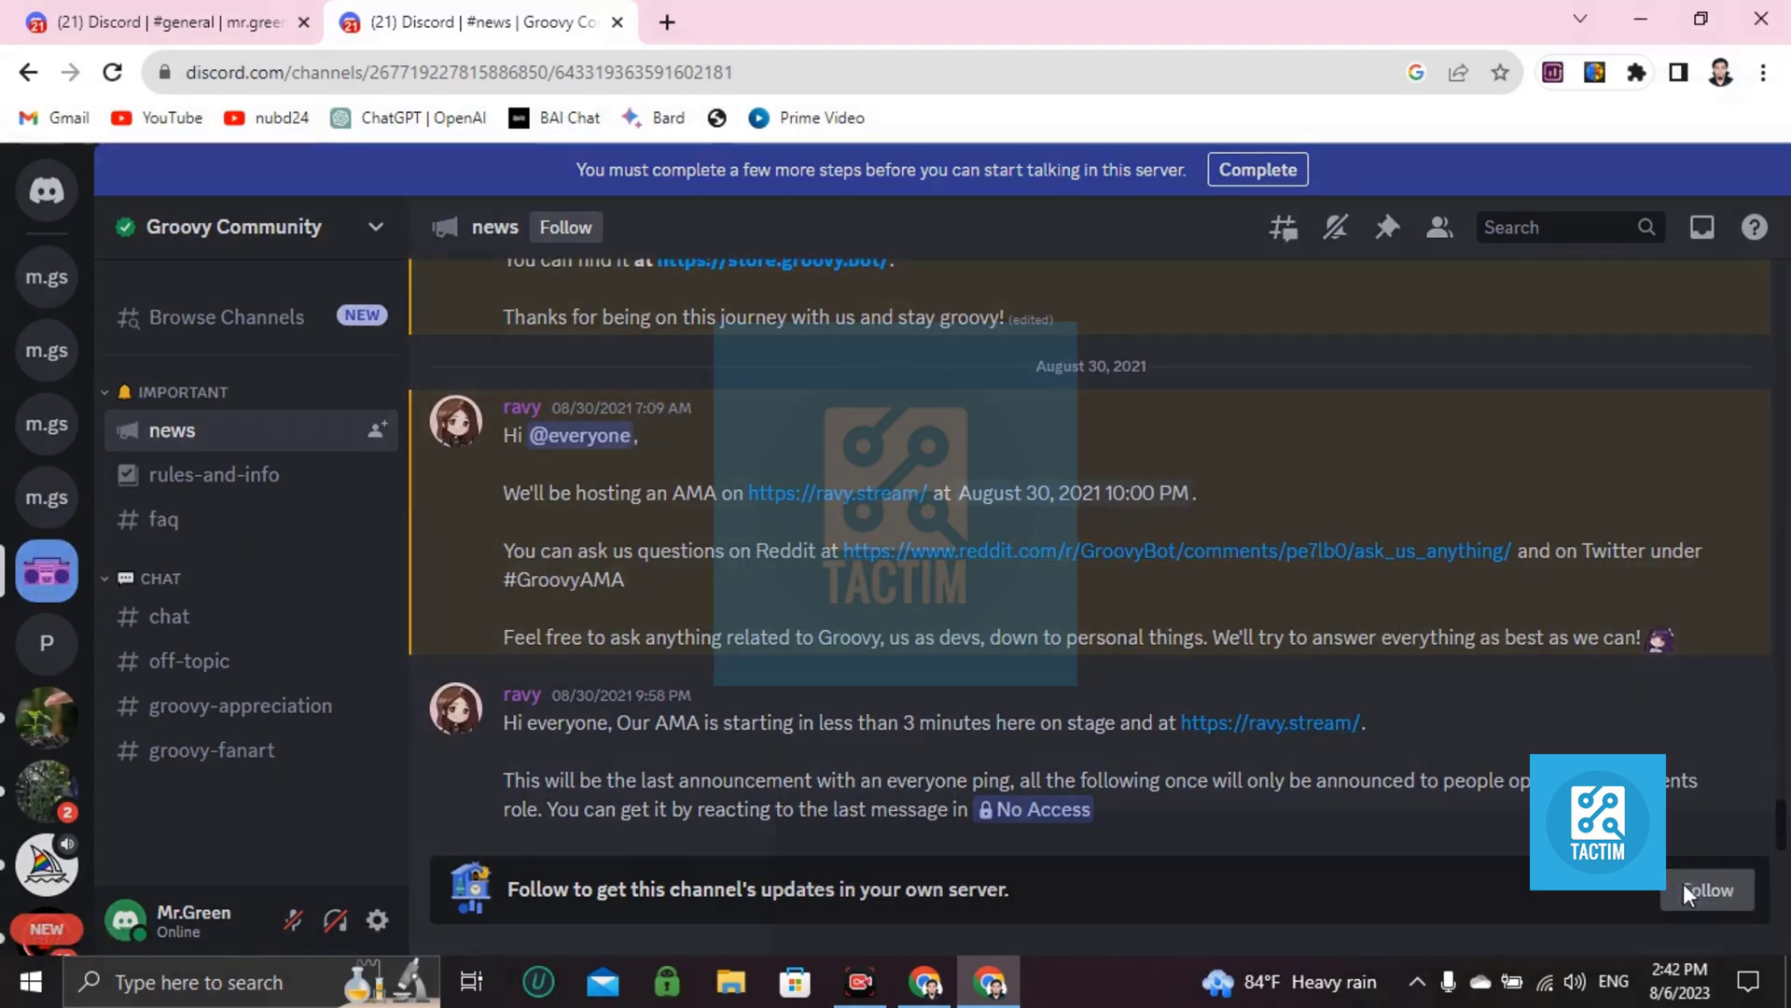
# Step: Follow the Groovy Community news channel, sending its updates to the general channel of the server listed right after GRID GAMING ESPORTS
pyautogui.click(1683, 886)
pyautogui.click(689, 569)
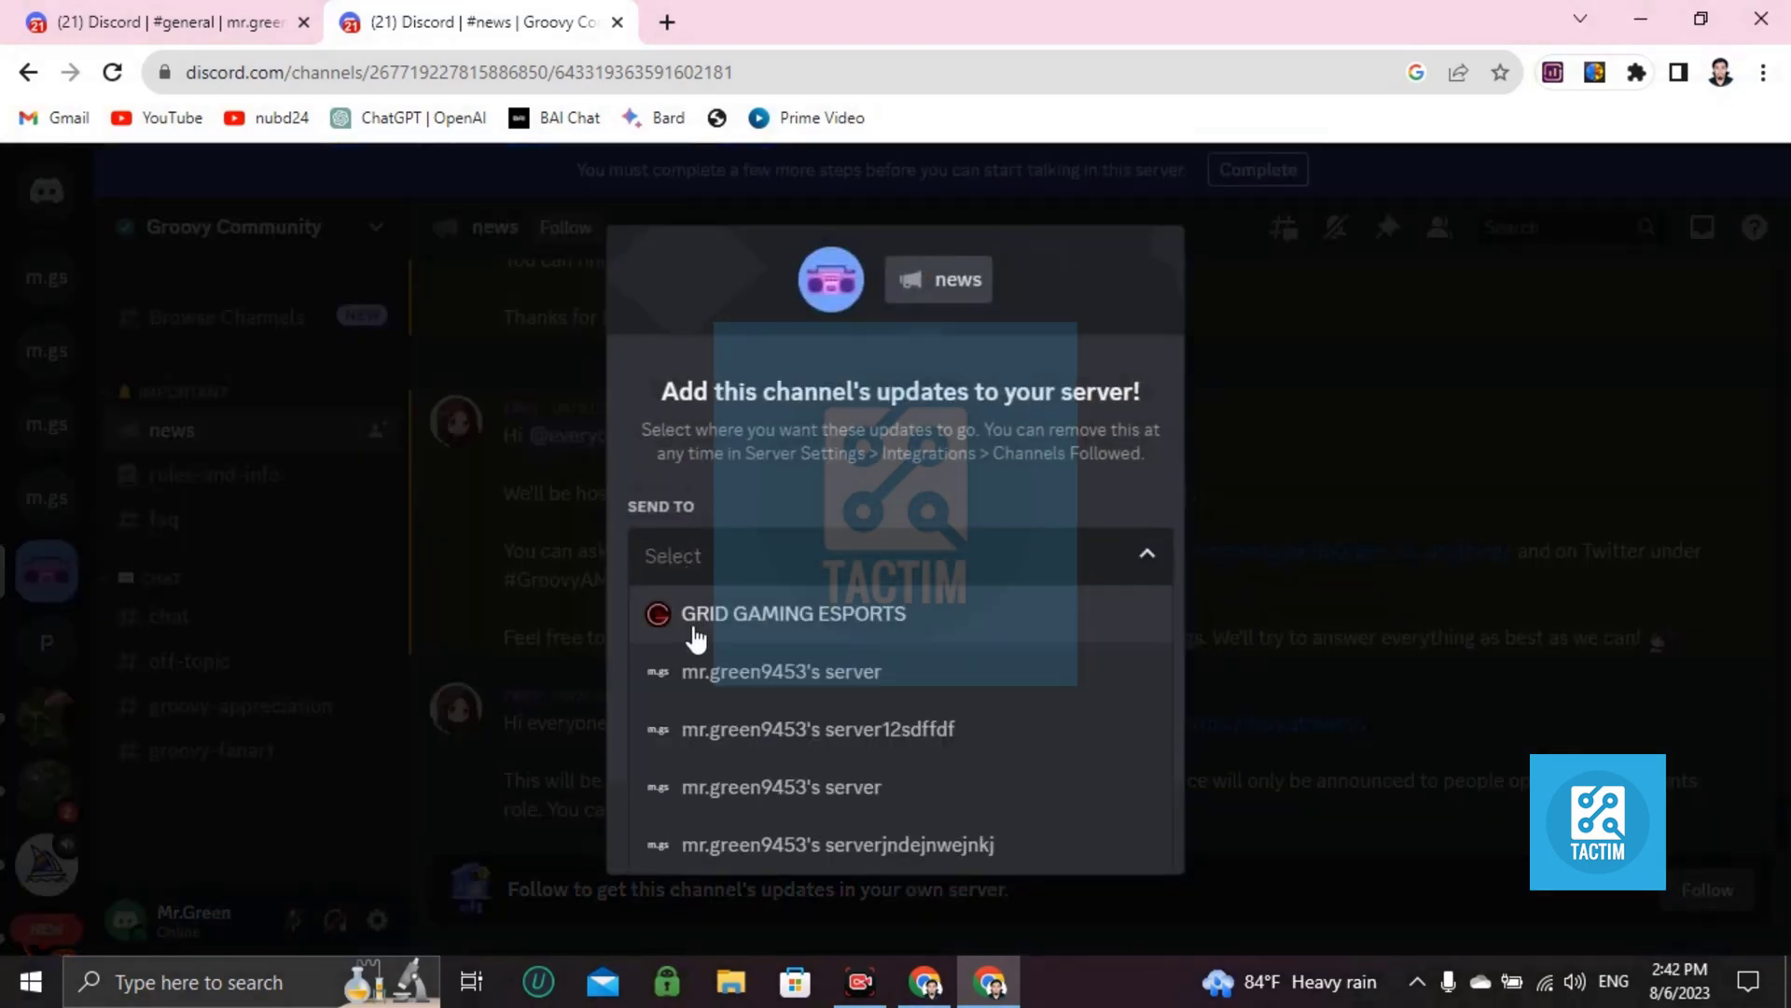
pyautogui.click(771, 686)
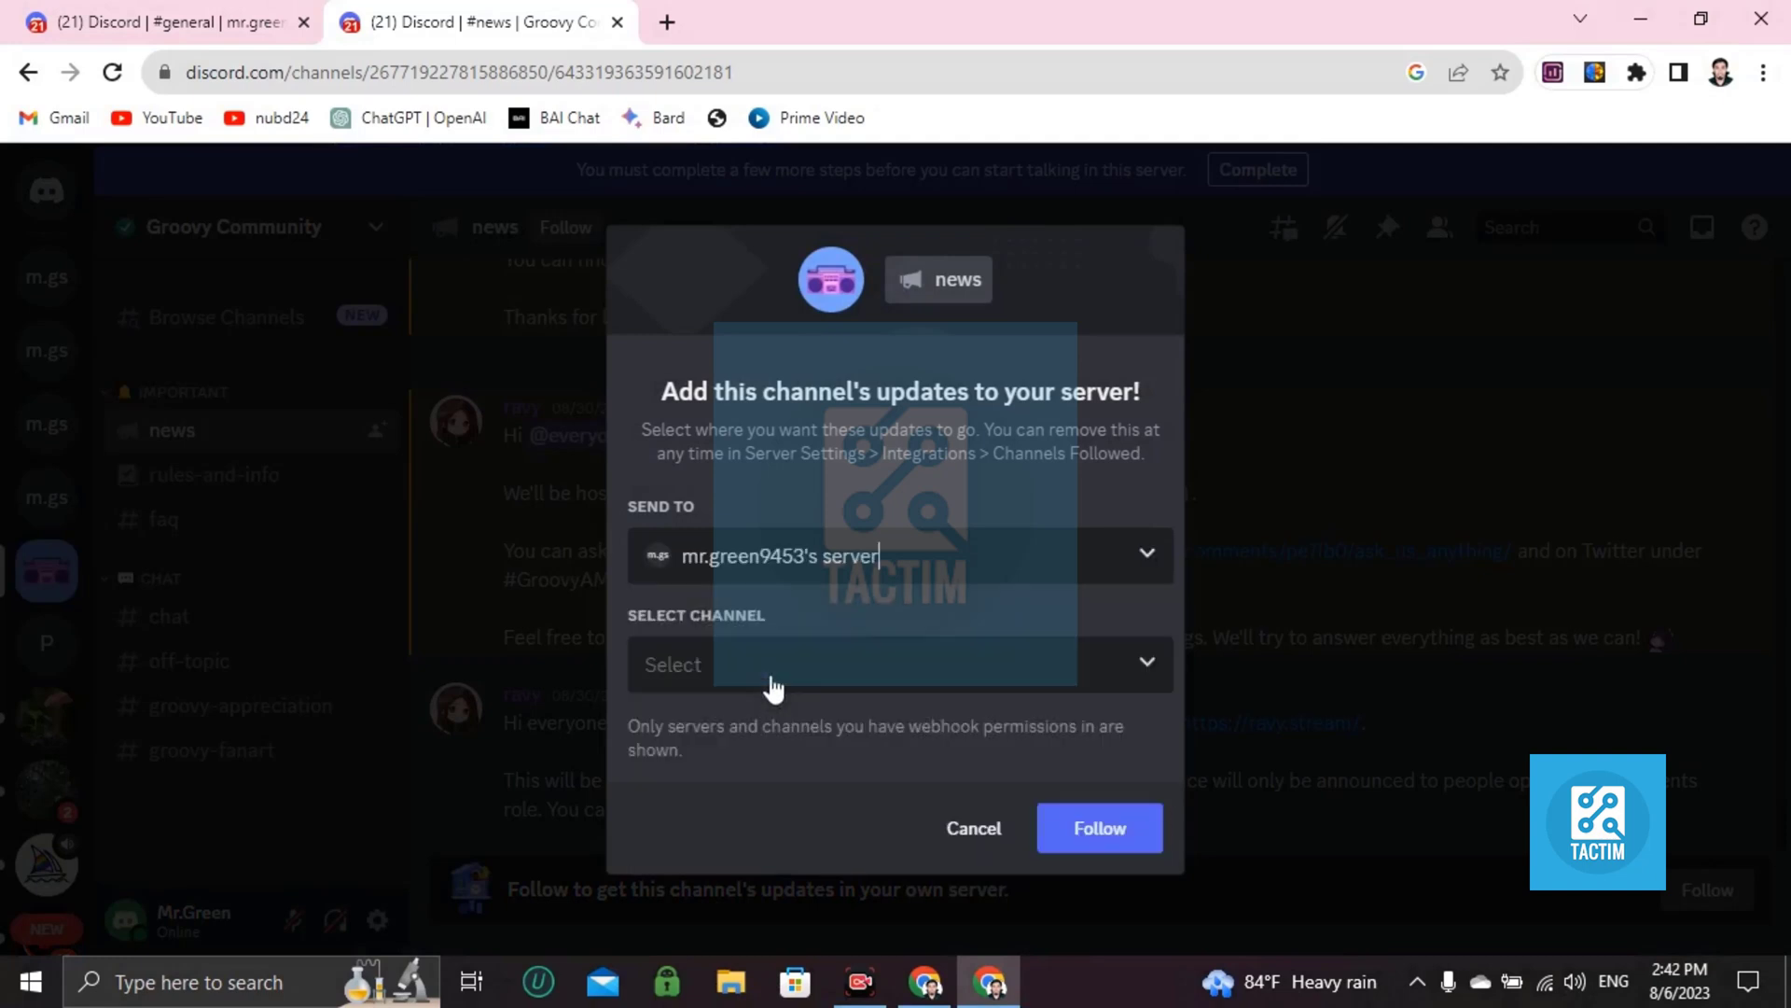
pyautogui.click(786, 675)
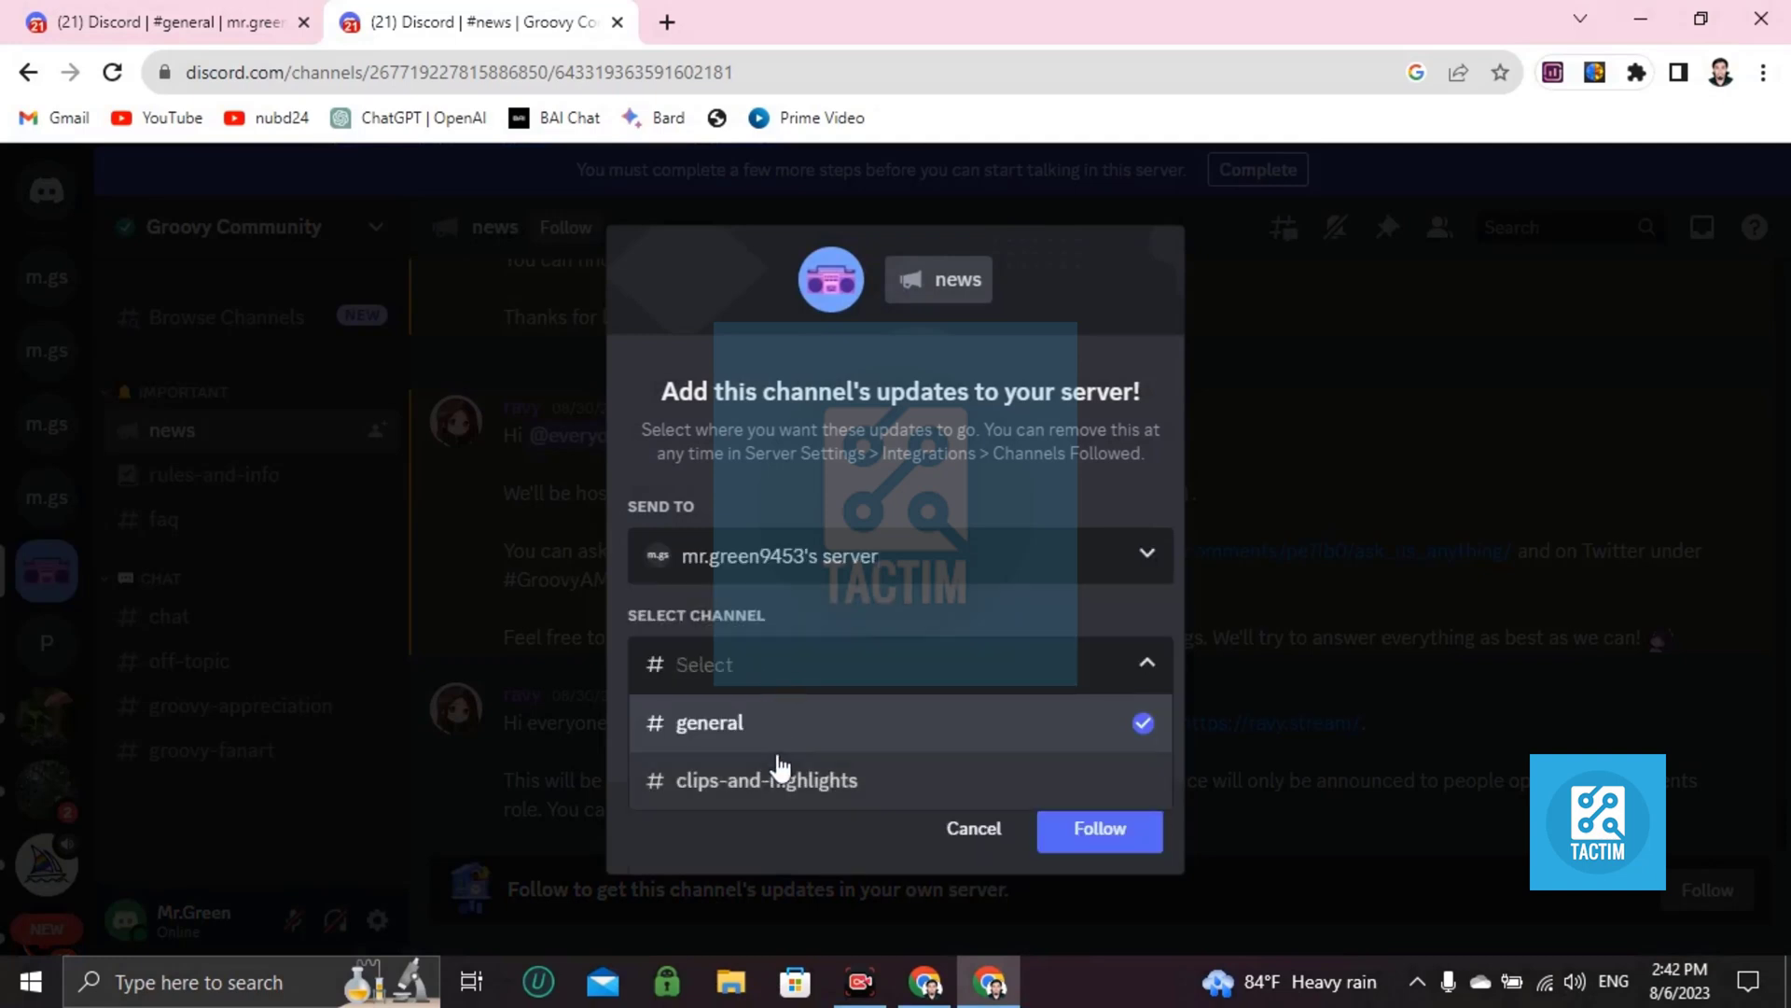
pyautogui.click(771, 724)
pyautogui.click(1101, 830)
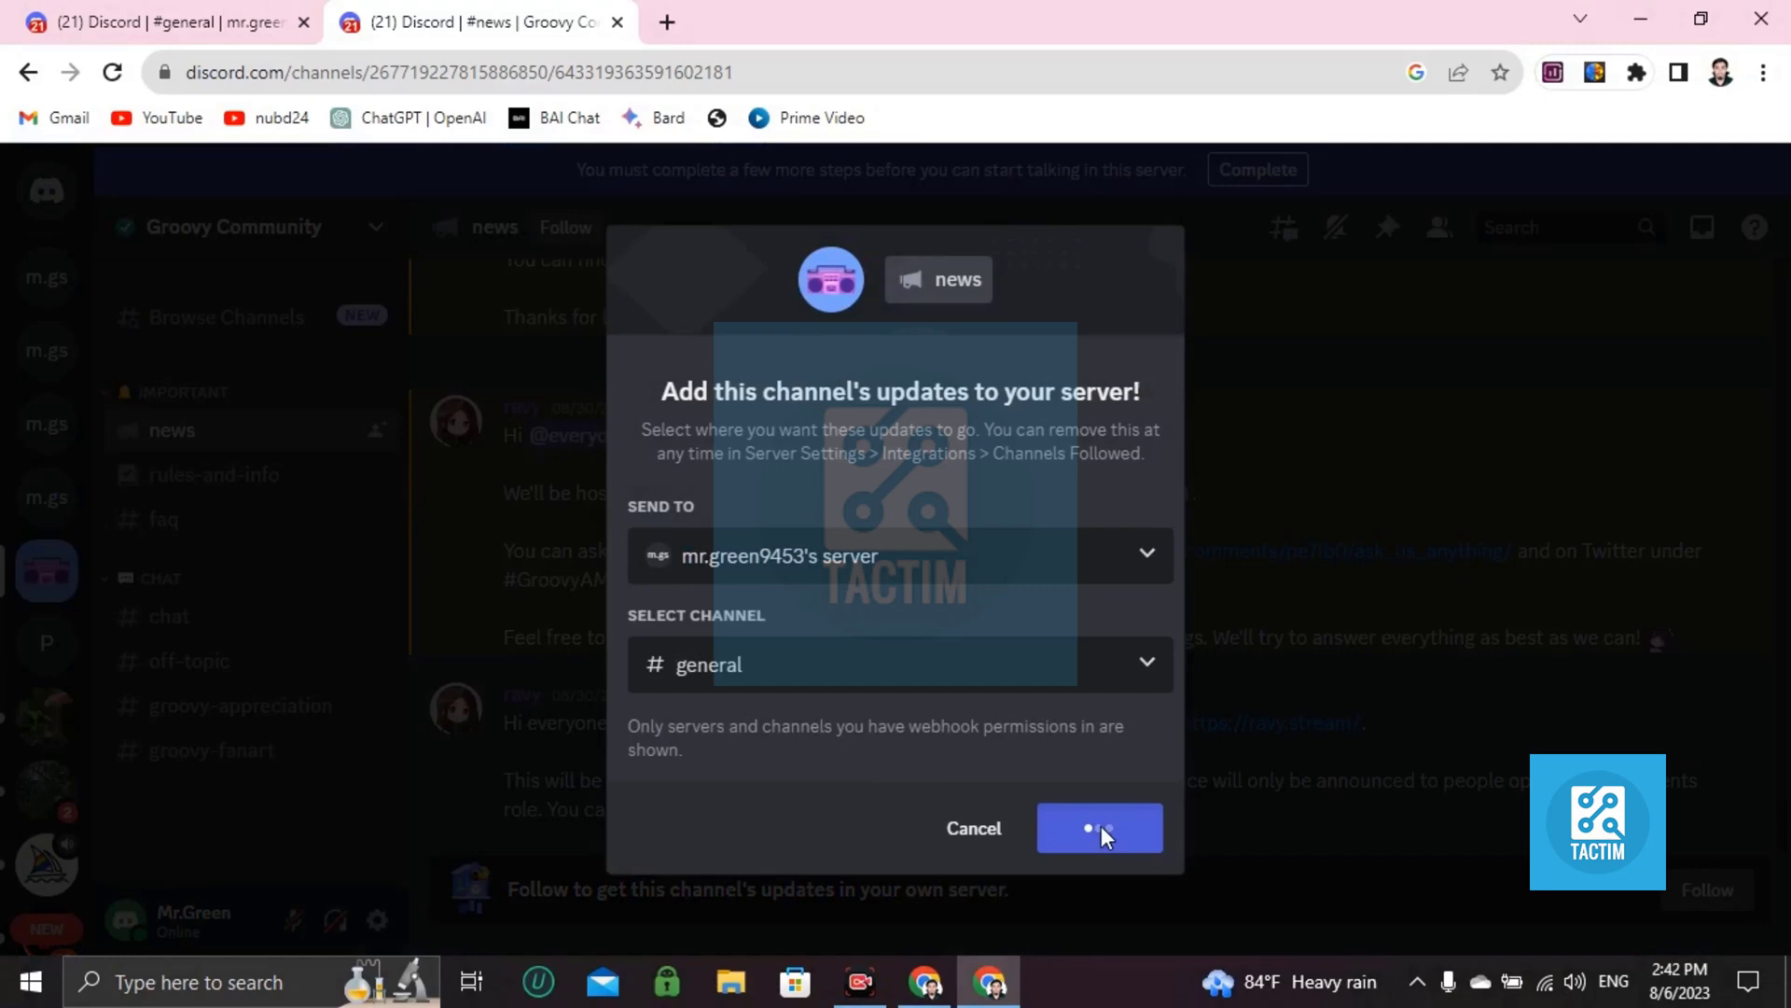
pyautogui.click(907, 705)
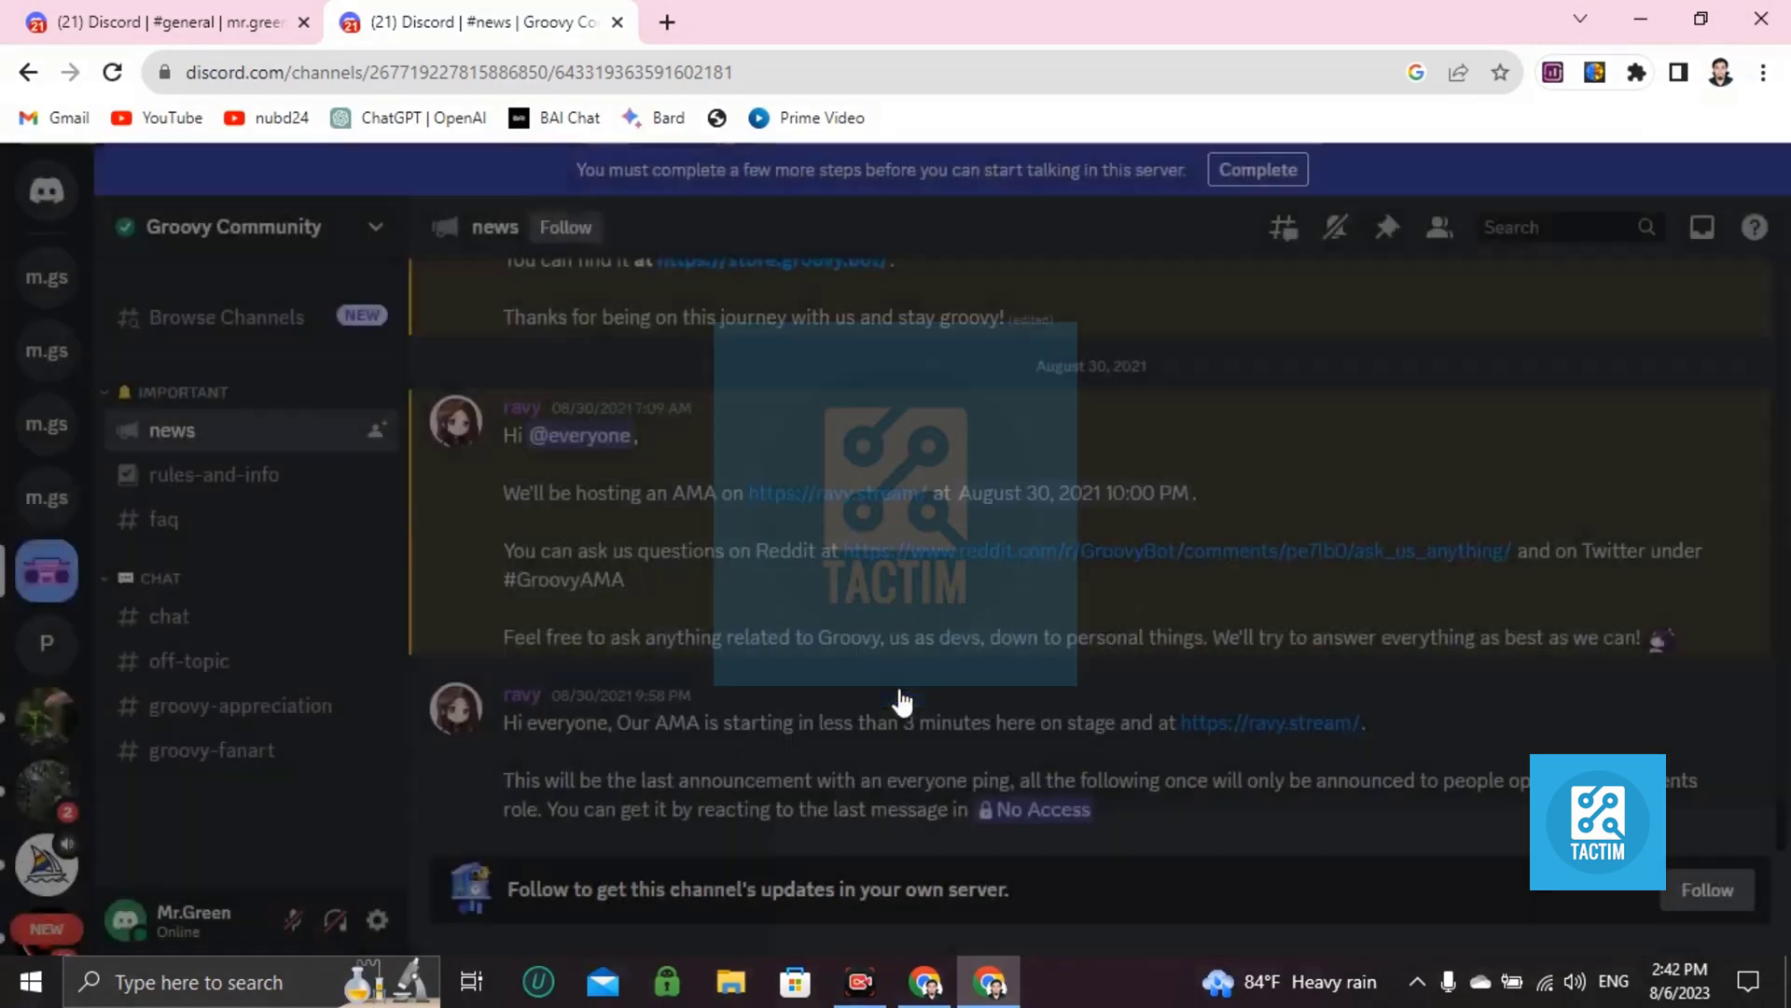
# Step: Find the server whose general channel received the Groovy Community #news follow and enter "-play" in its message box
pyautogui.click(47, 285)
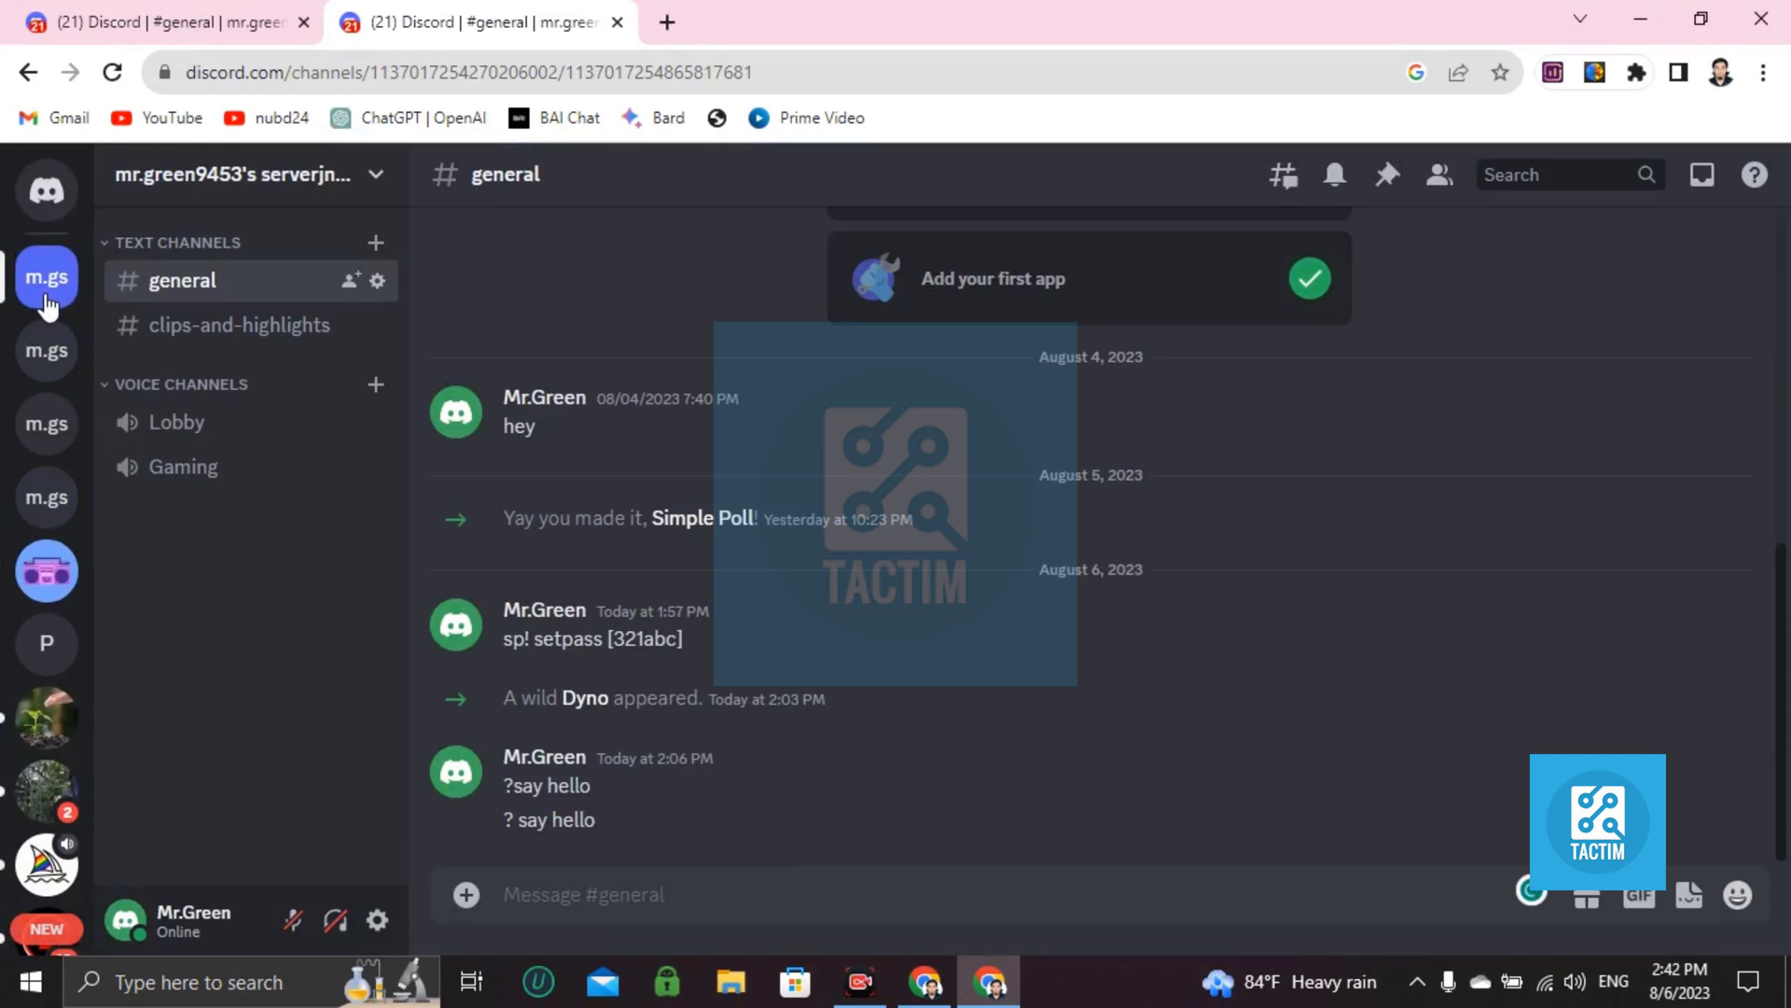
pyautogui.click(66, 357)
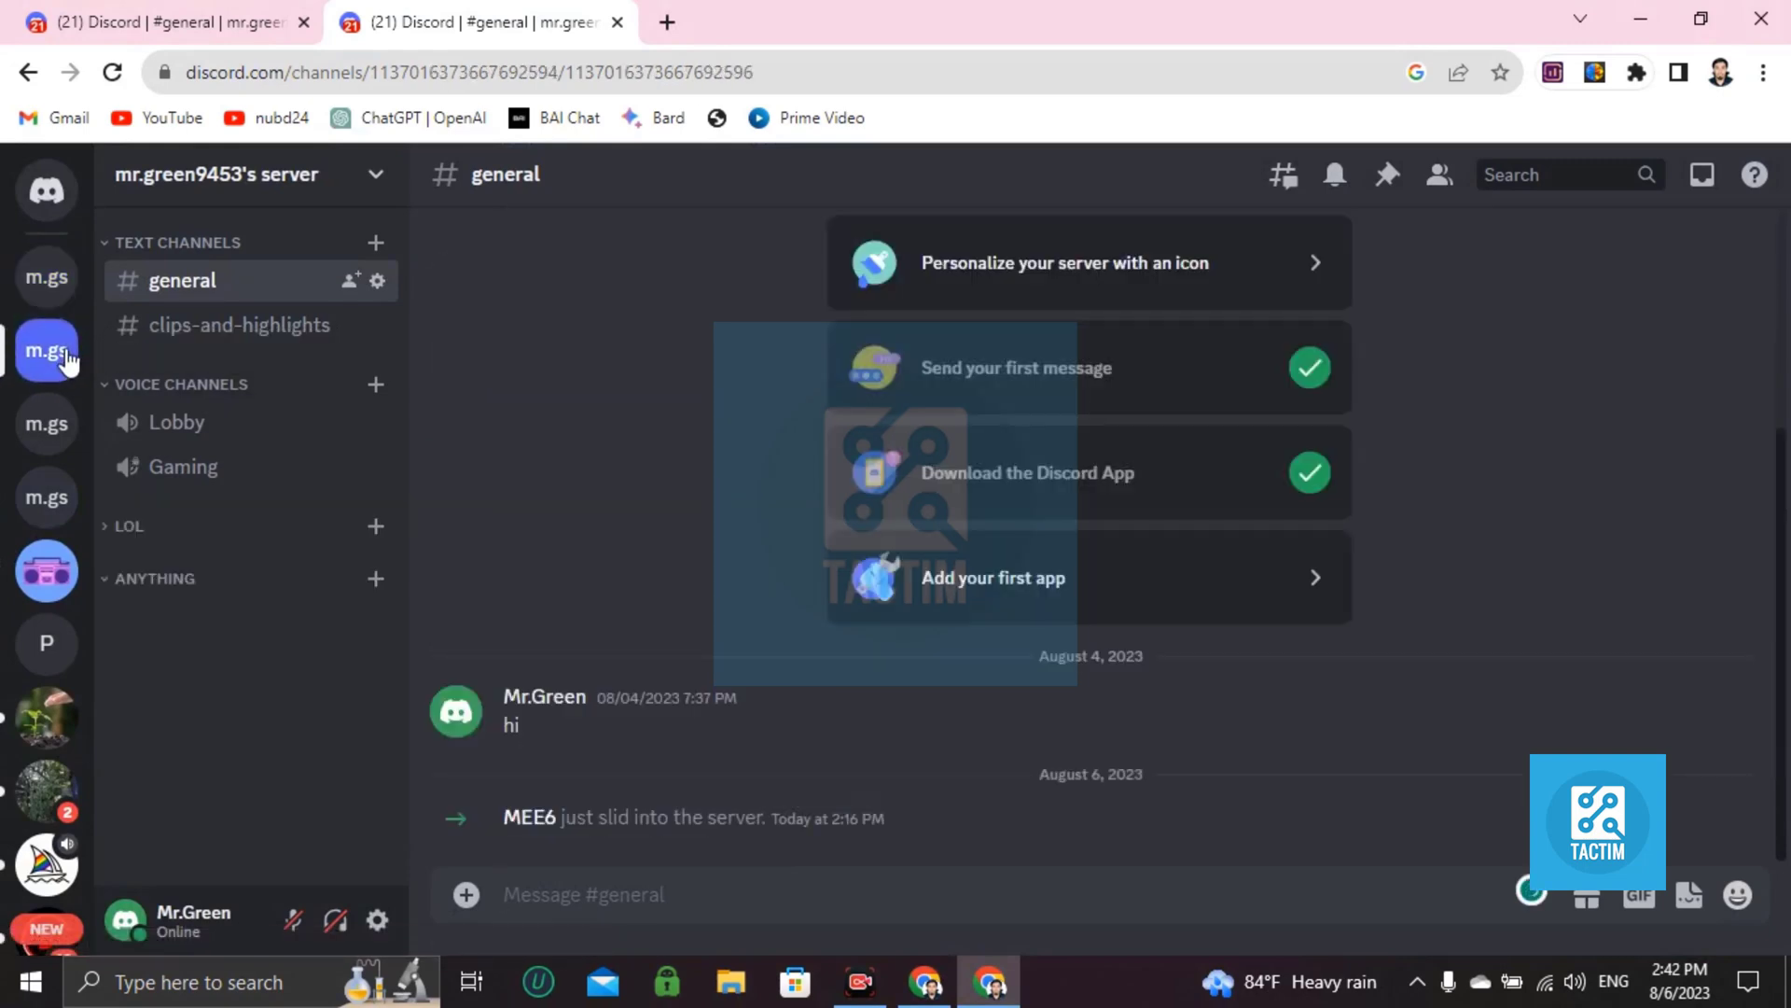
pyautogui.click(33, 433)
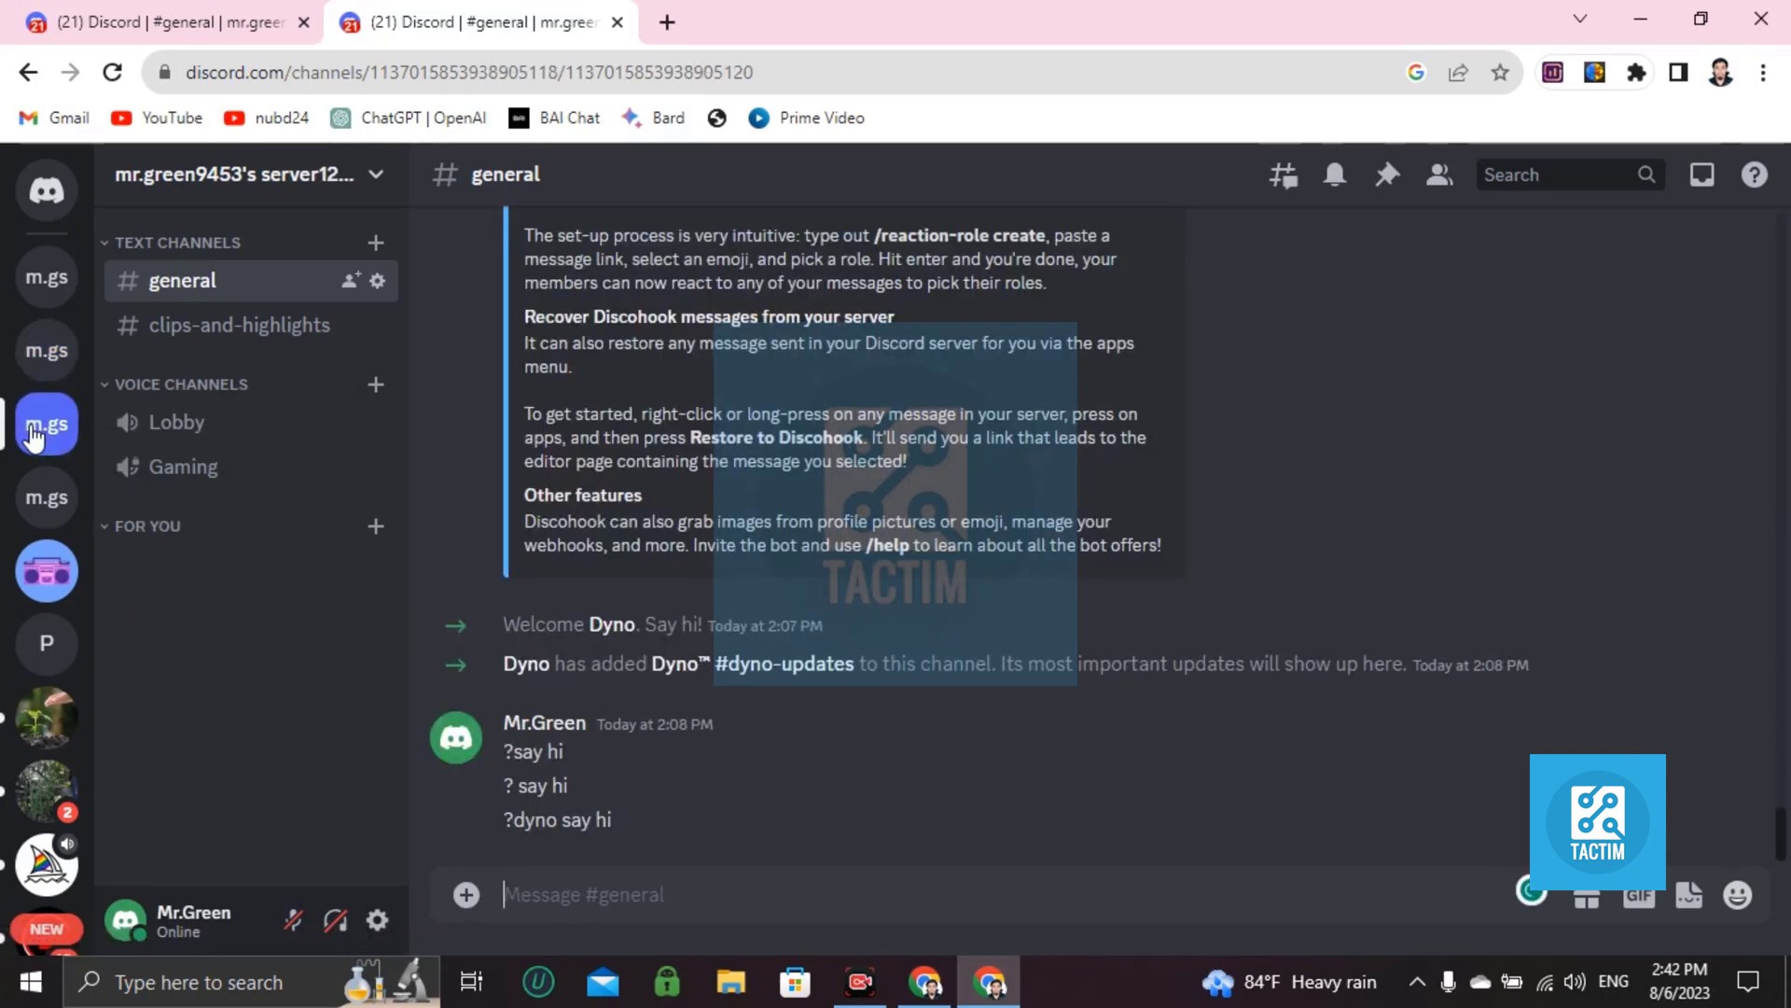
pyautogui.click(47, 508)
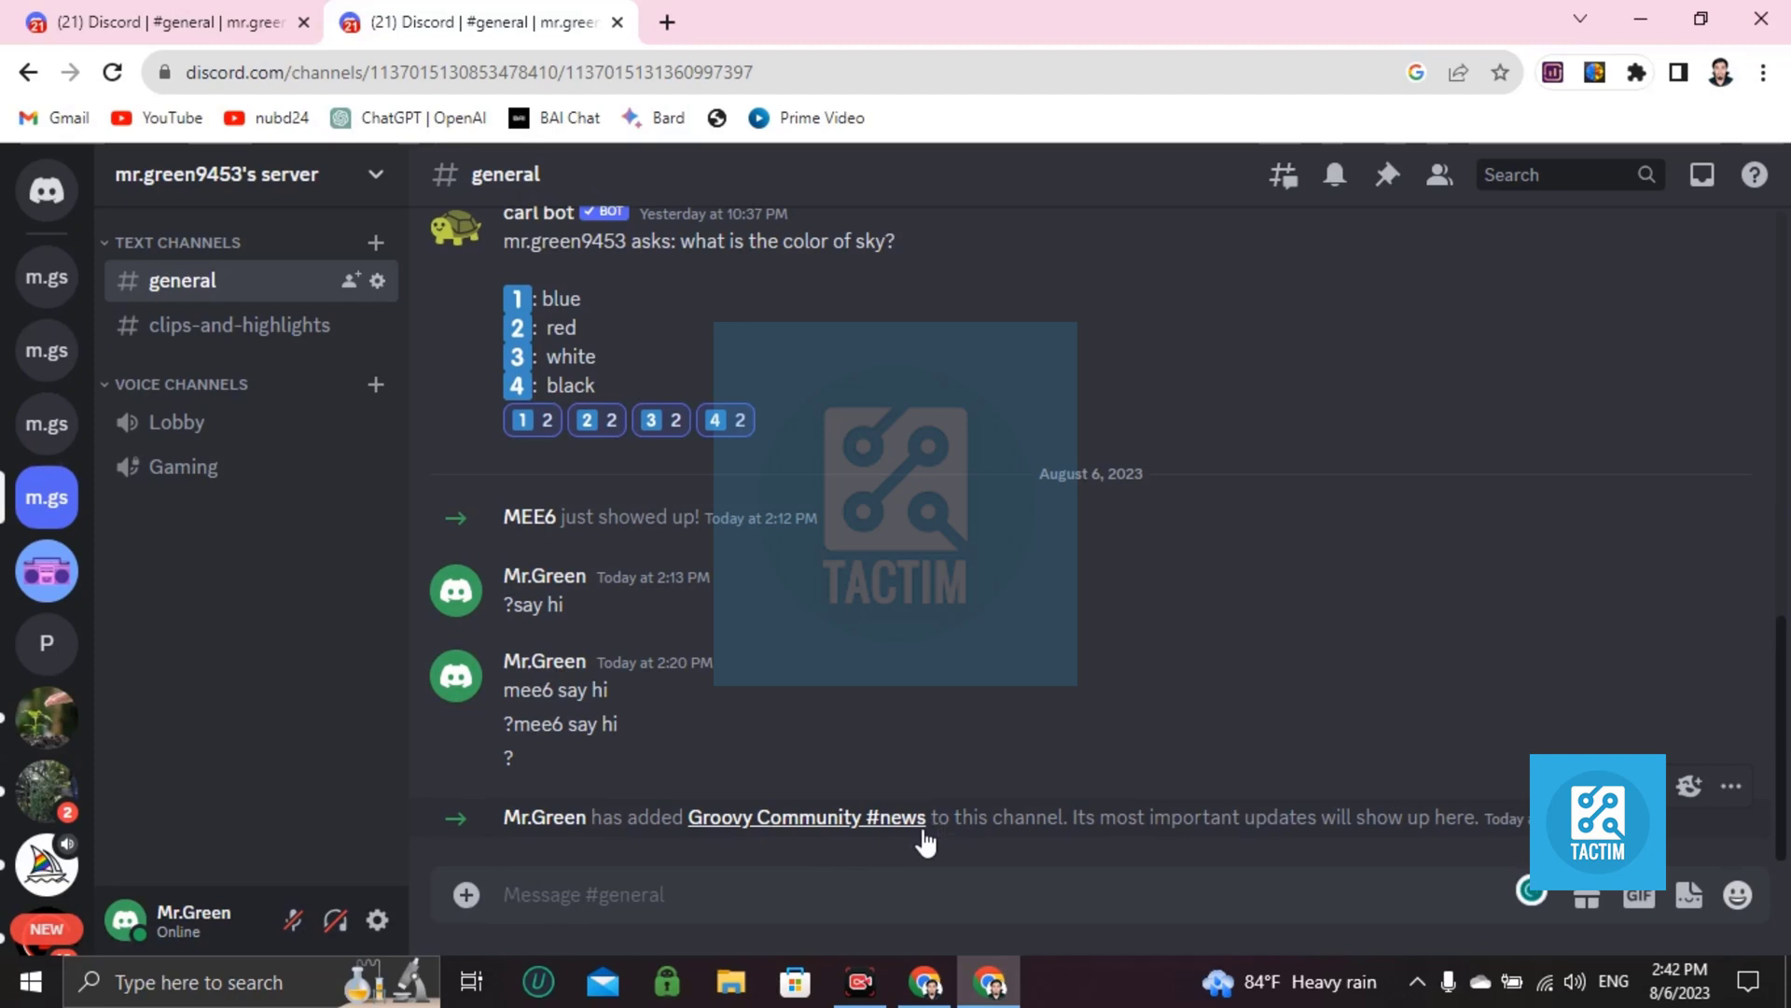
pyautogui.write('lay')
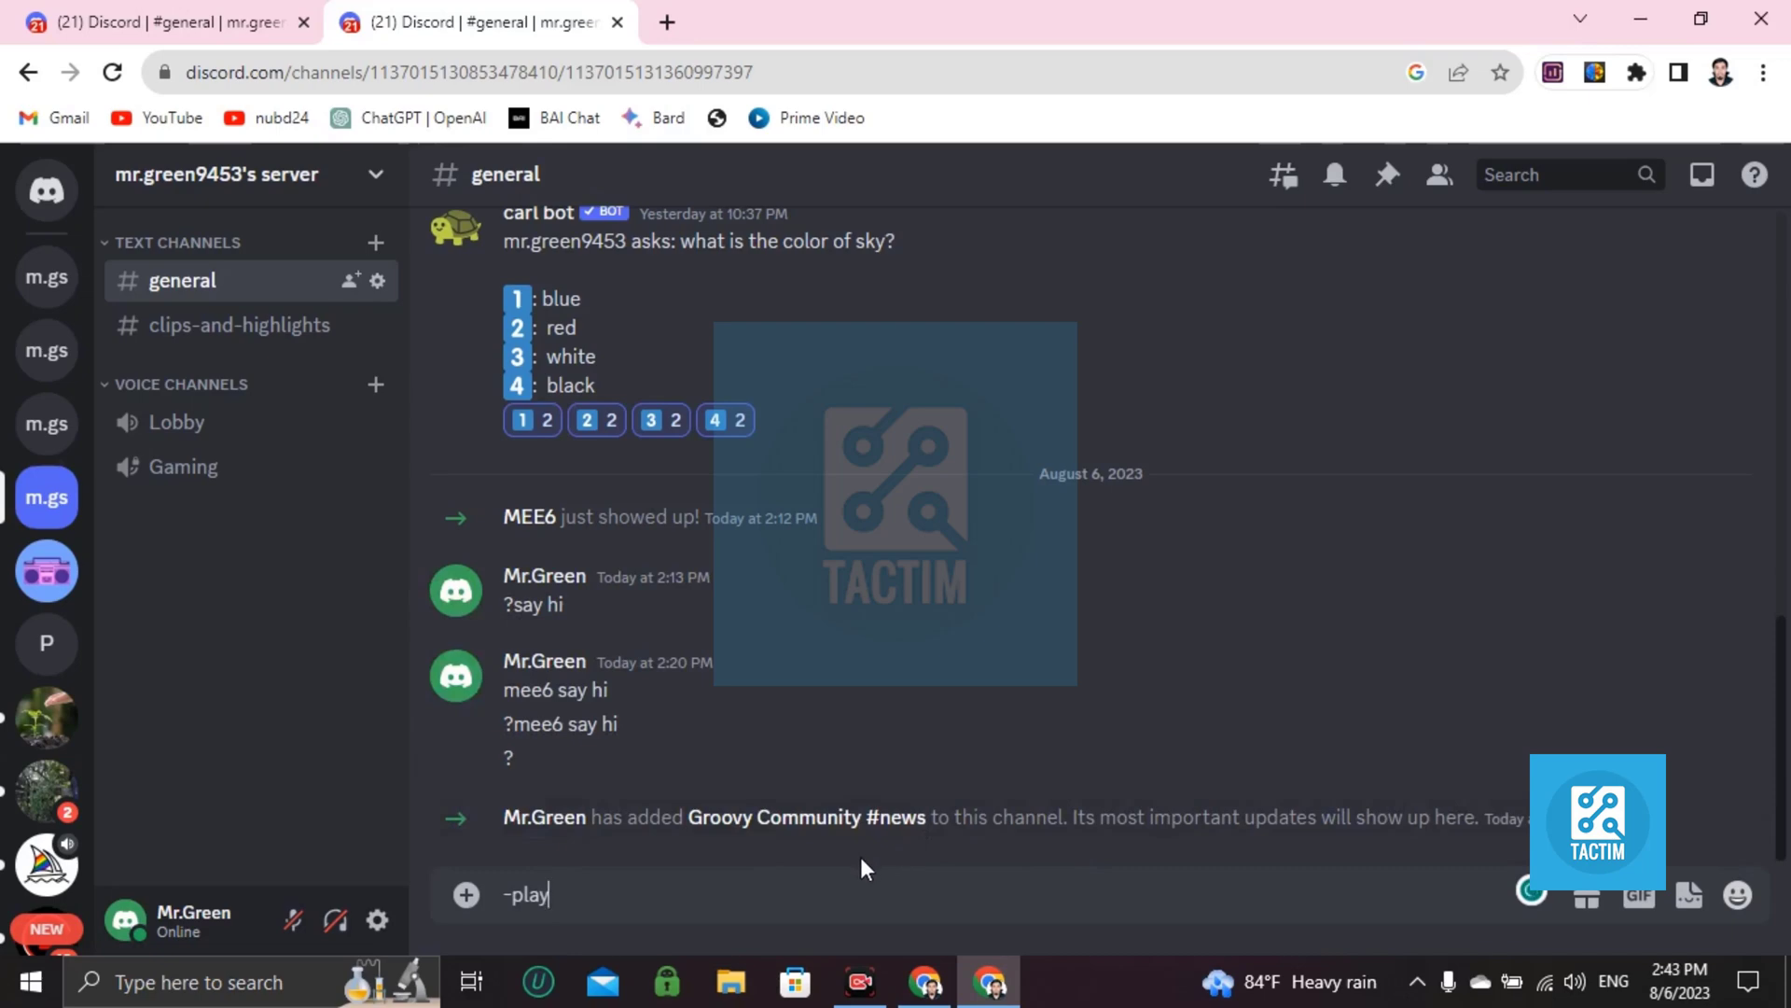
# Step: Search for spotify in a new browser tab and open the Today's Top Hits playlist in the Spotify web player
pyautogui.click(664, 28)
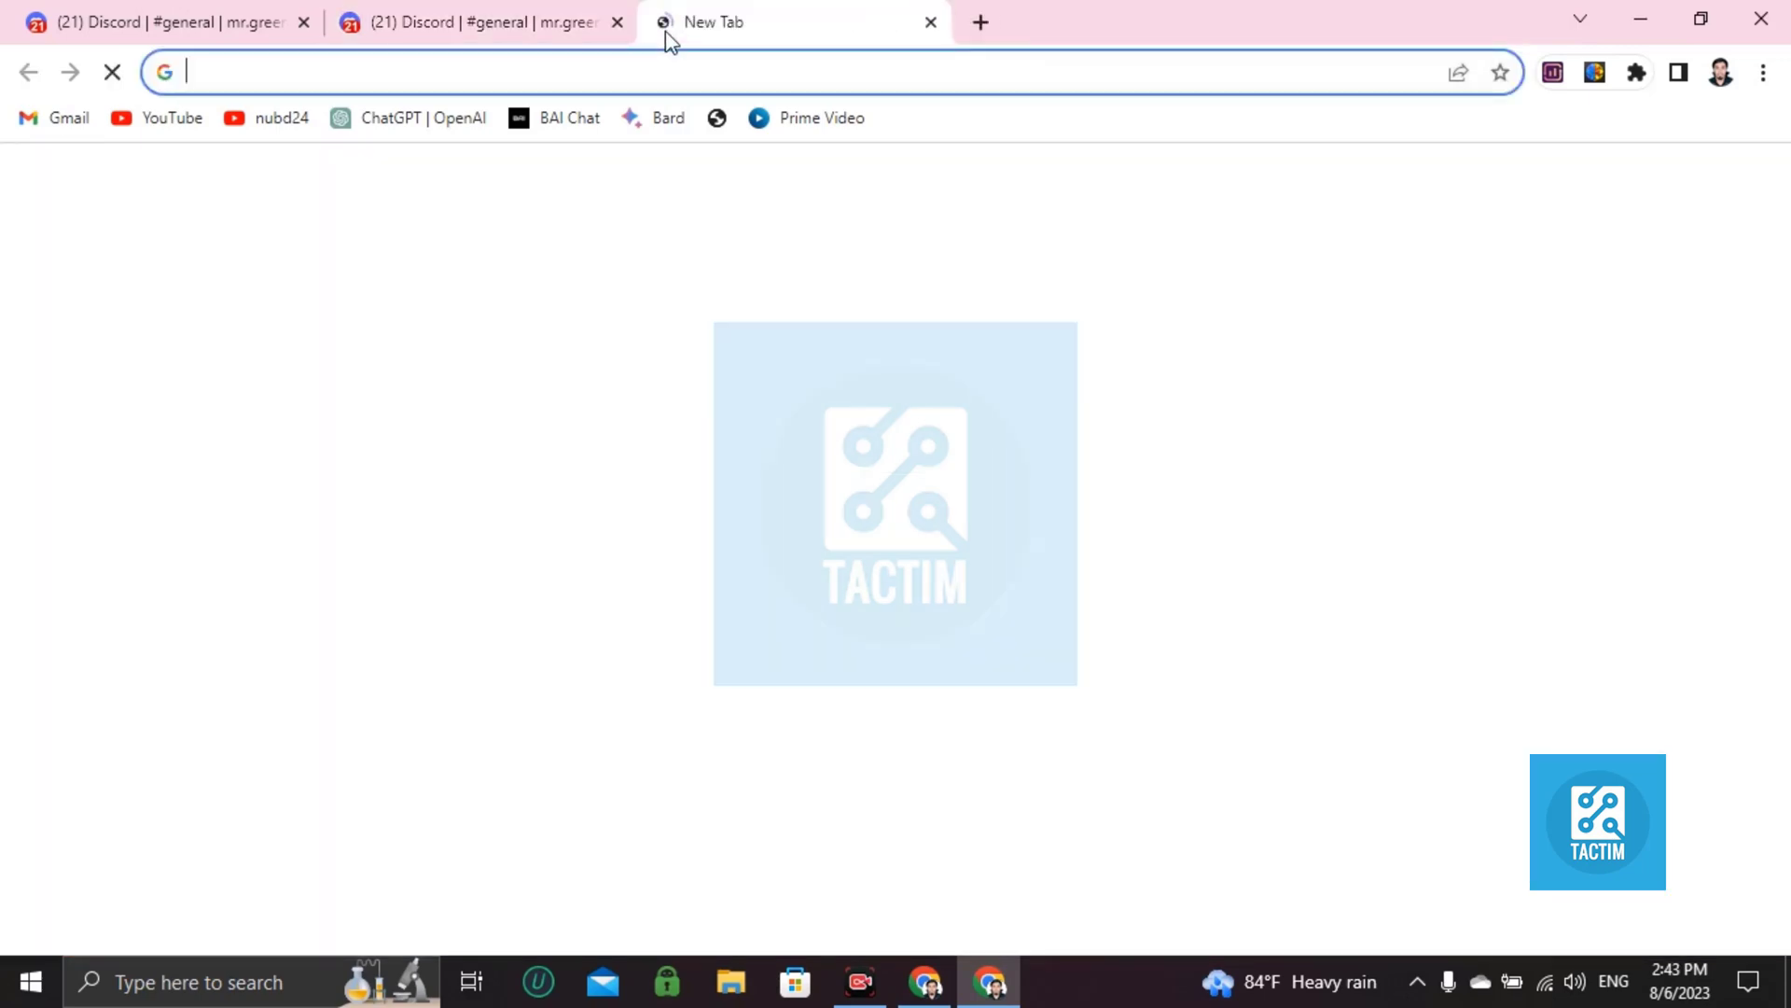
pyautogui.write('spo')
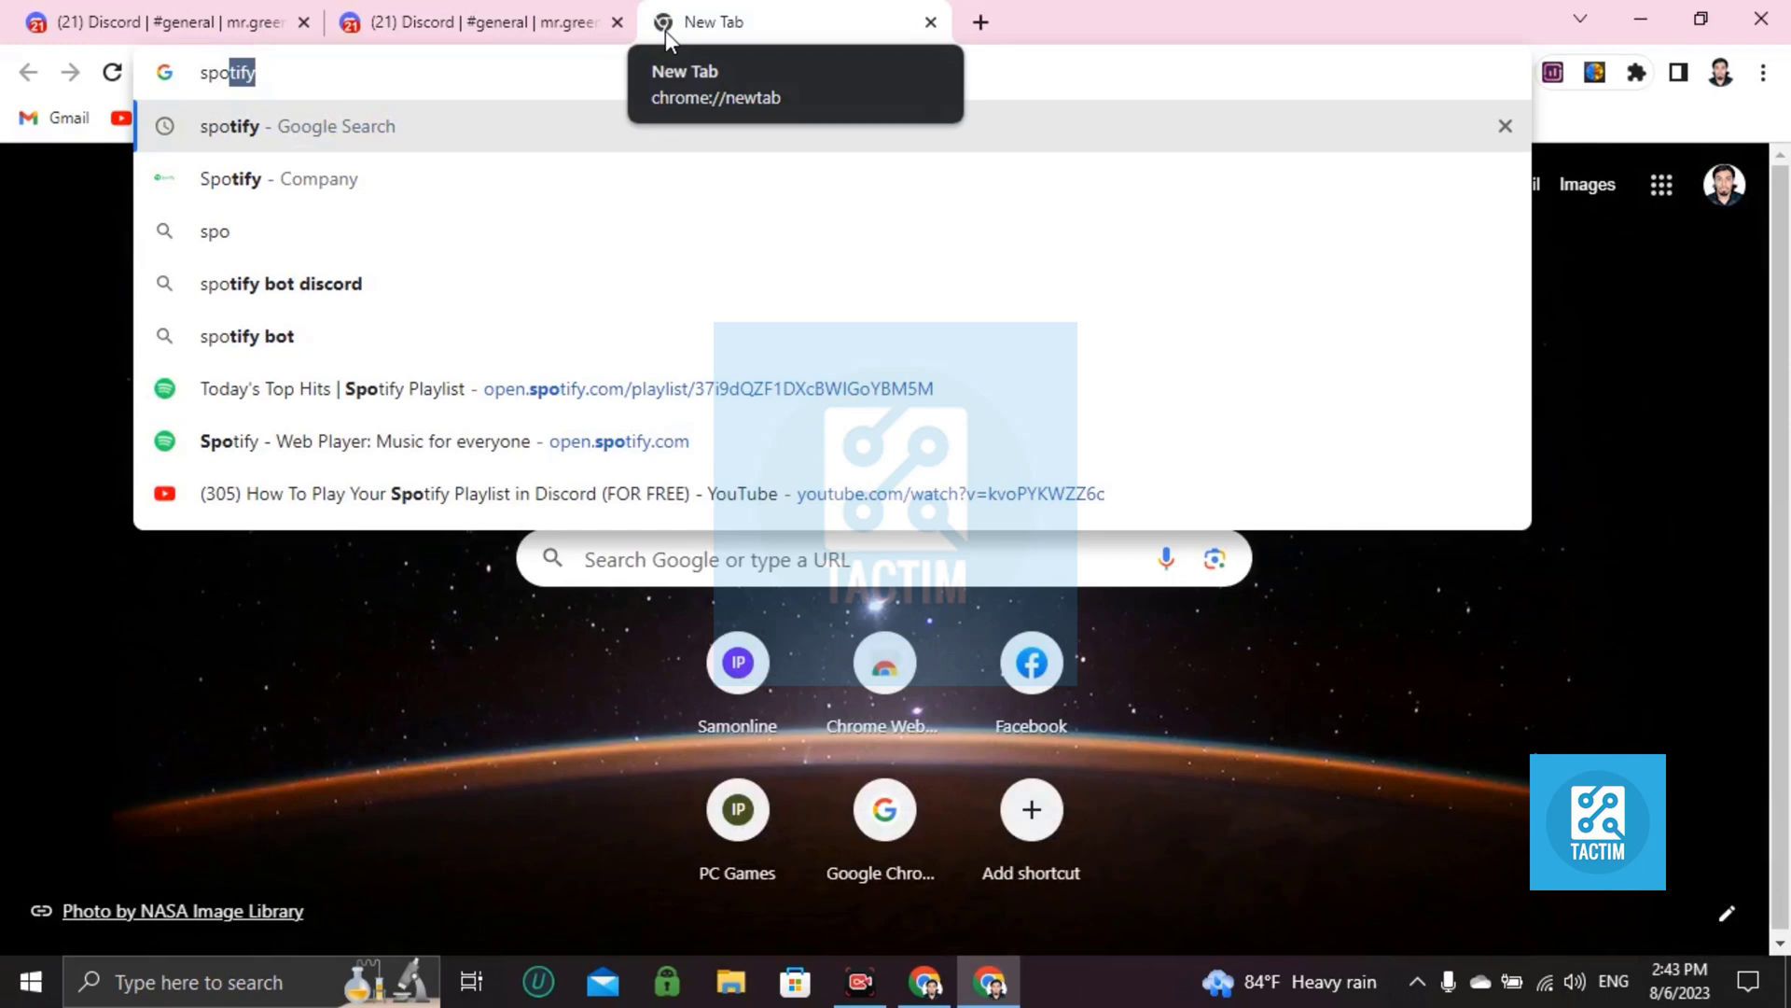
pyautogui.press('Return')
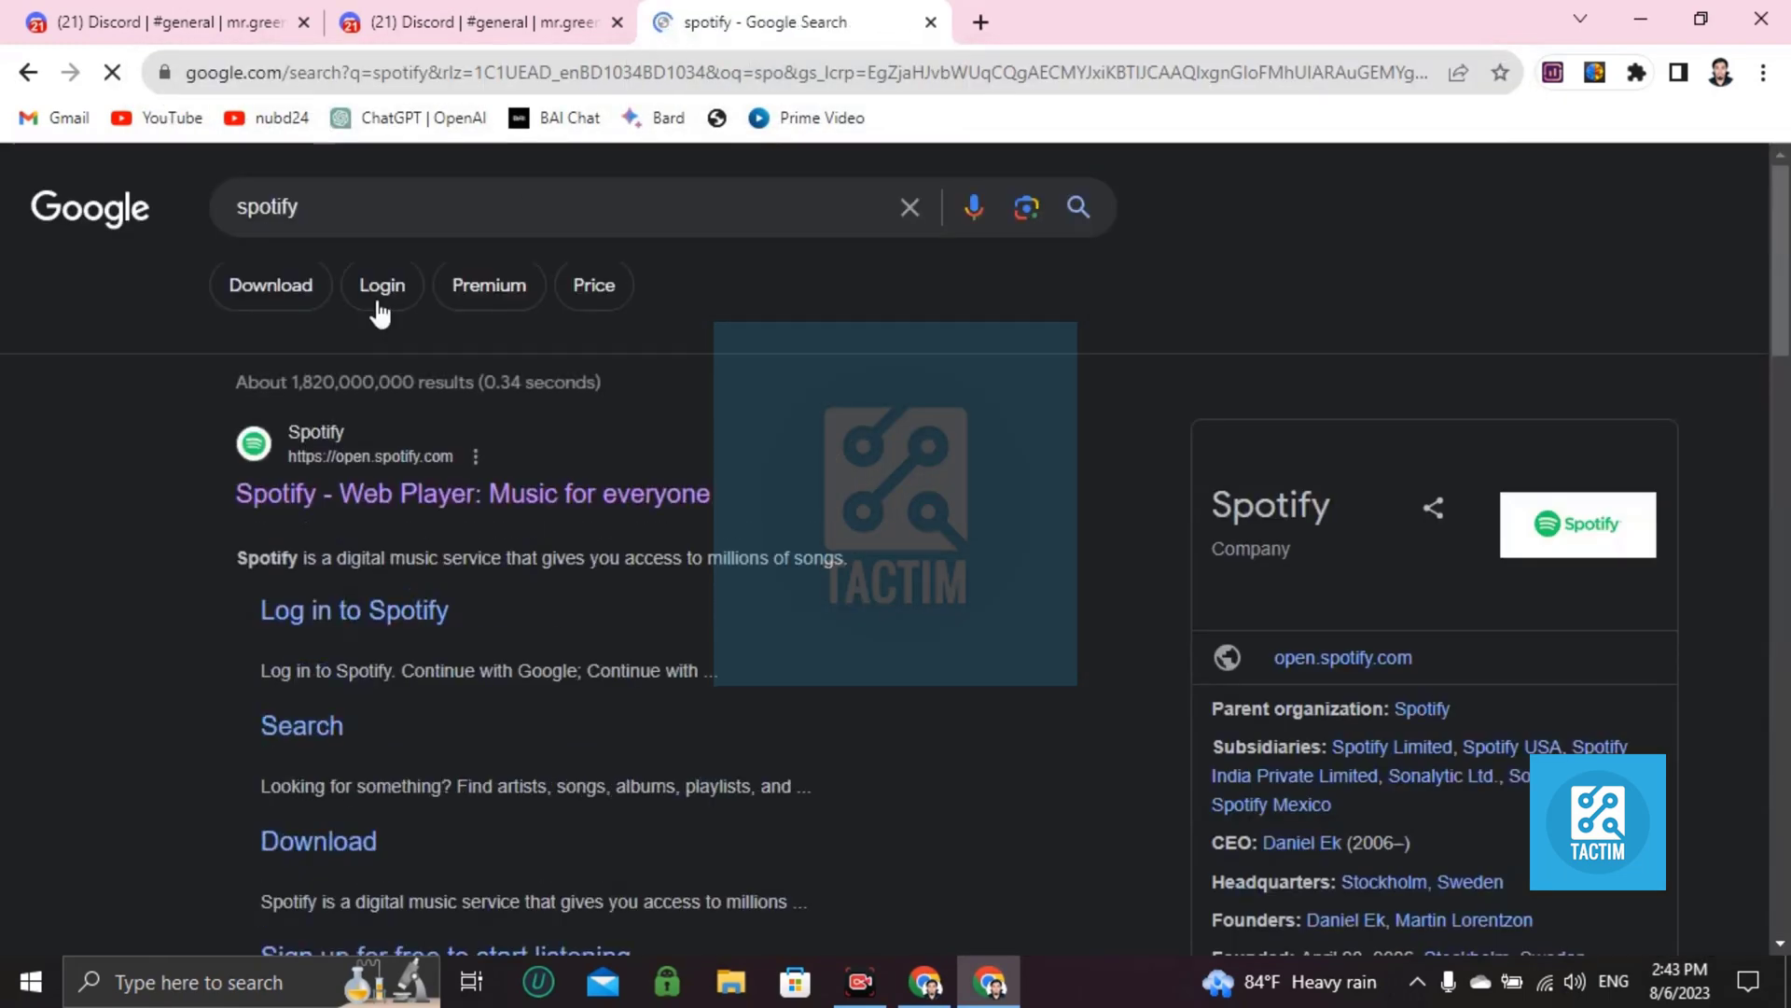
pyautogui.click(413, 495)
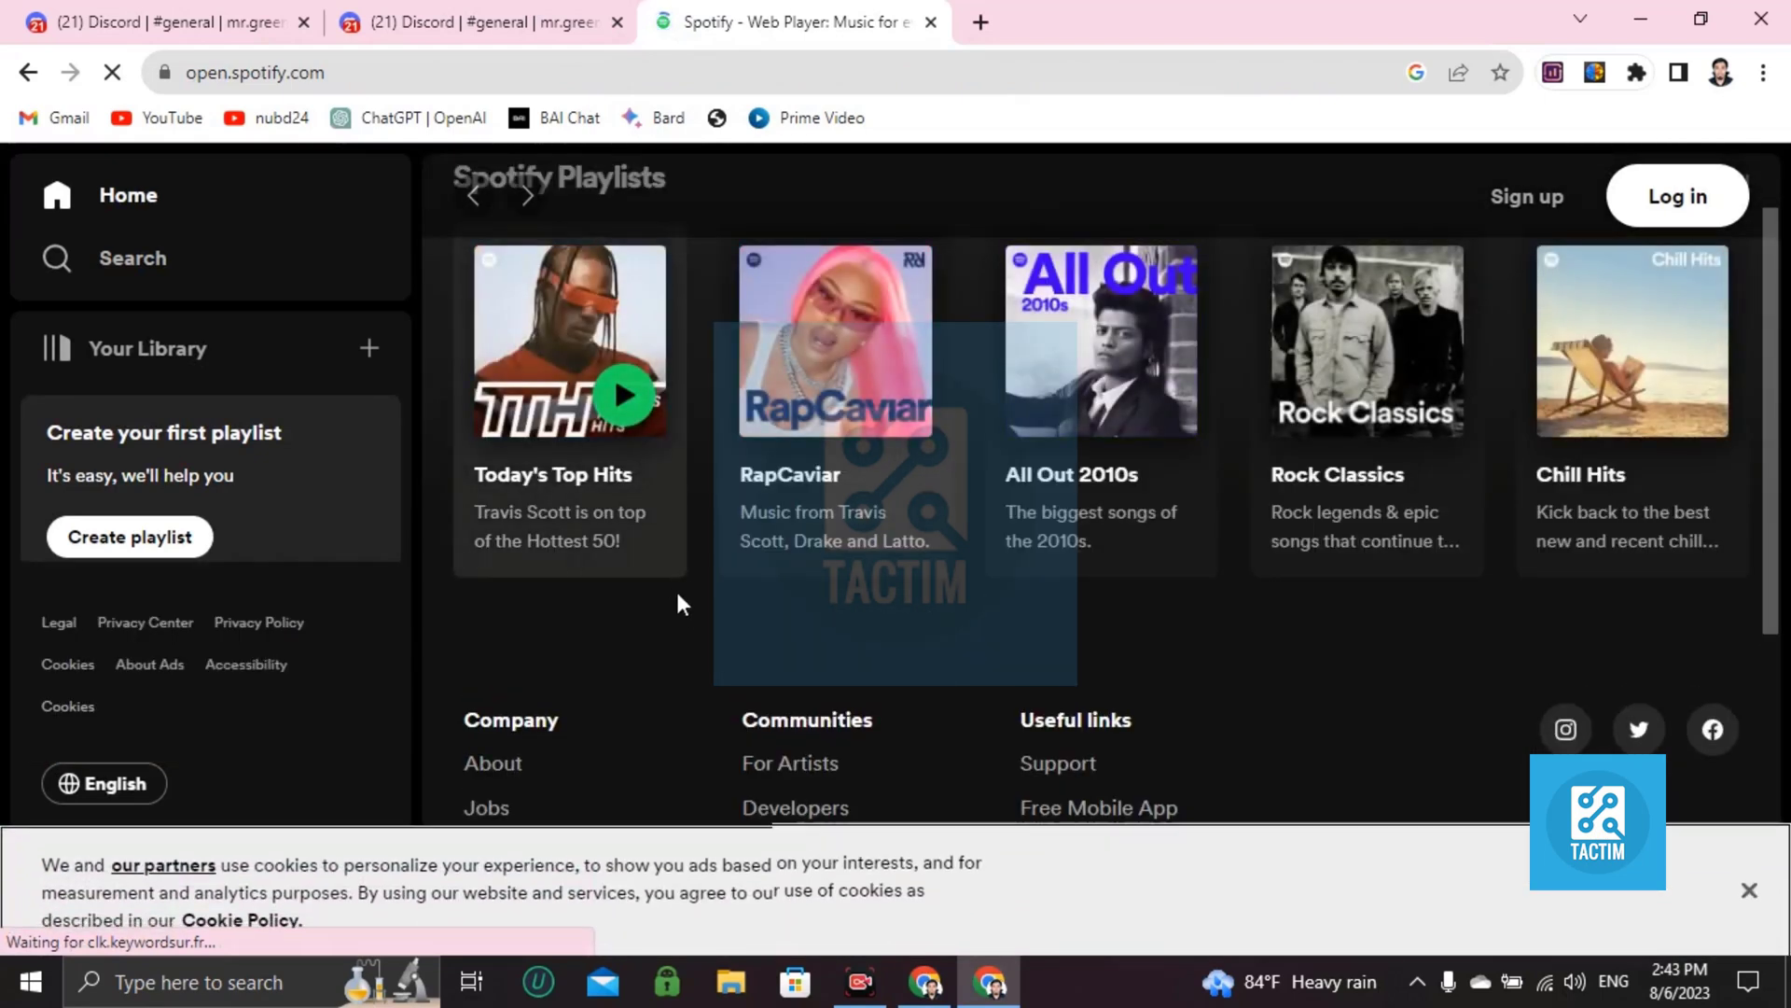
pyautogui.click(679, 571)
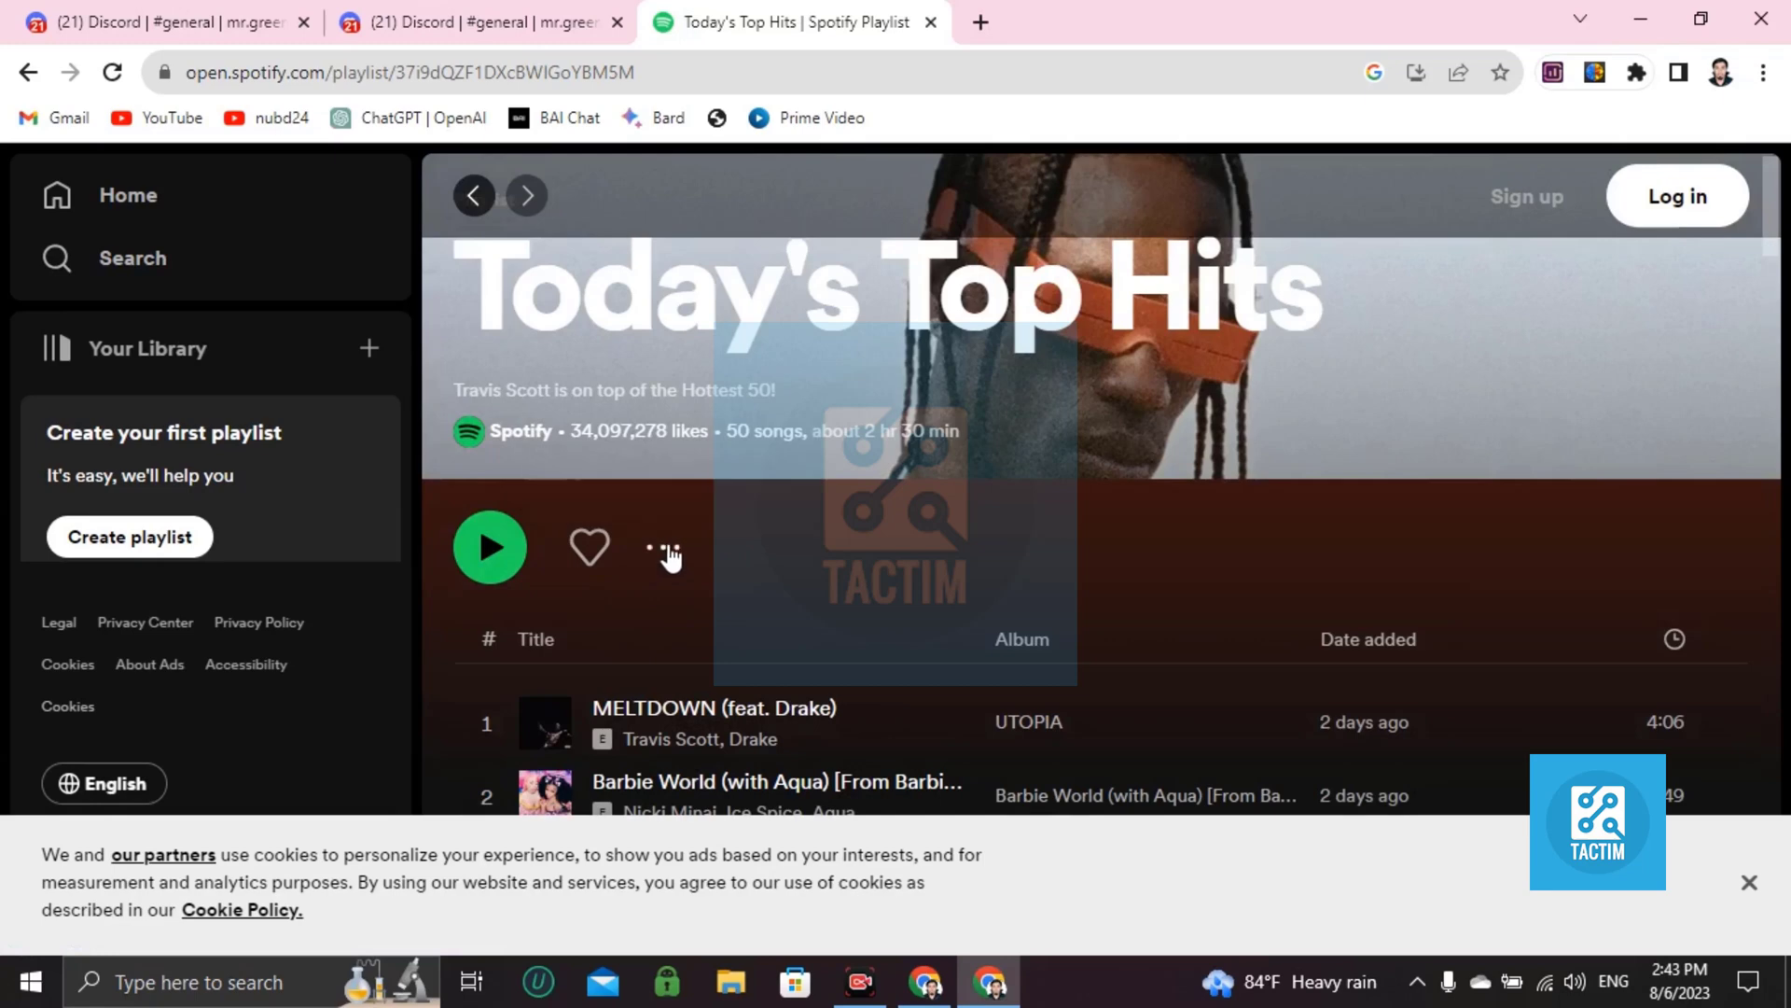
# Step: Dismiss the cookie notice and copy the share link of the Today's Top Hits playlist
pyautogui.click(1749, 881)
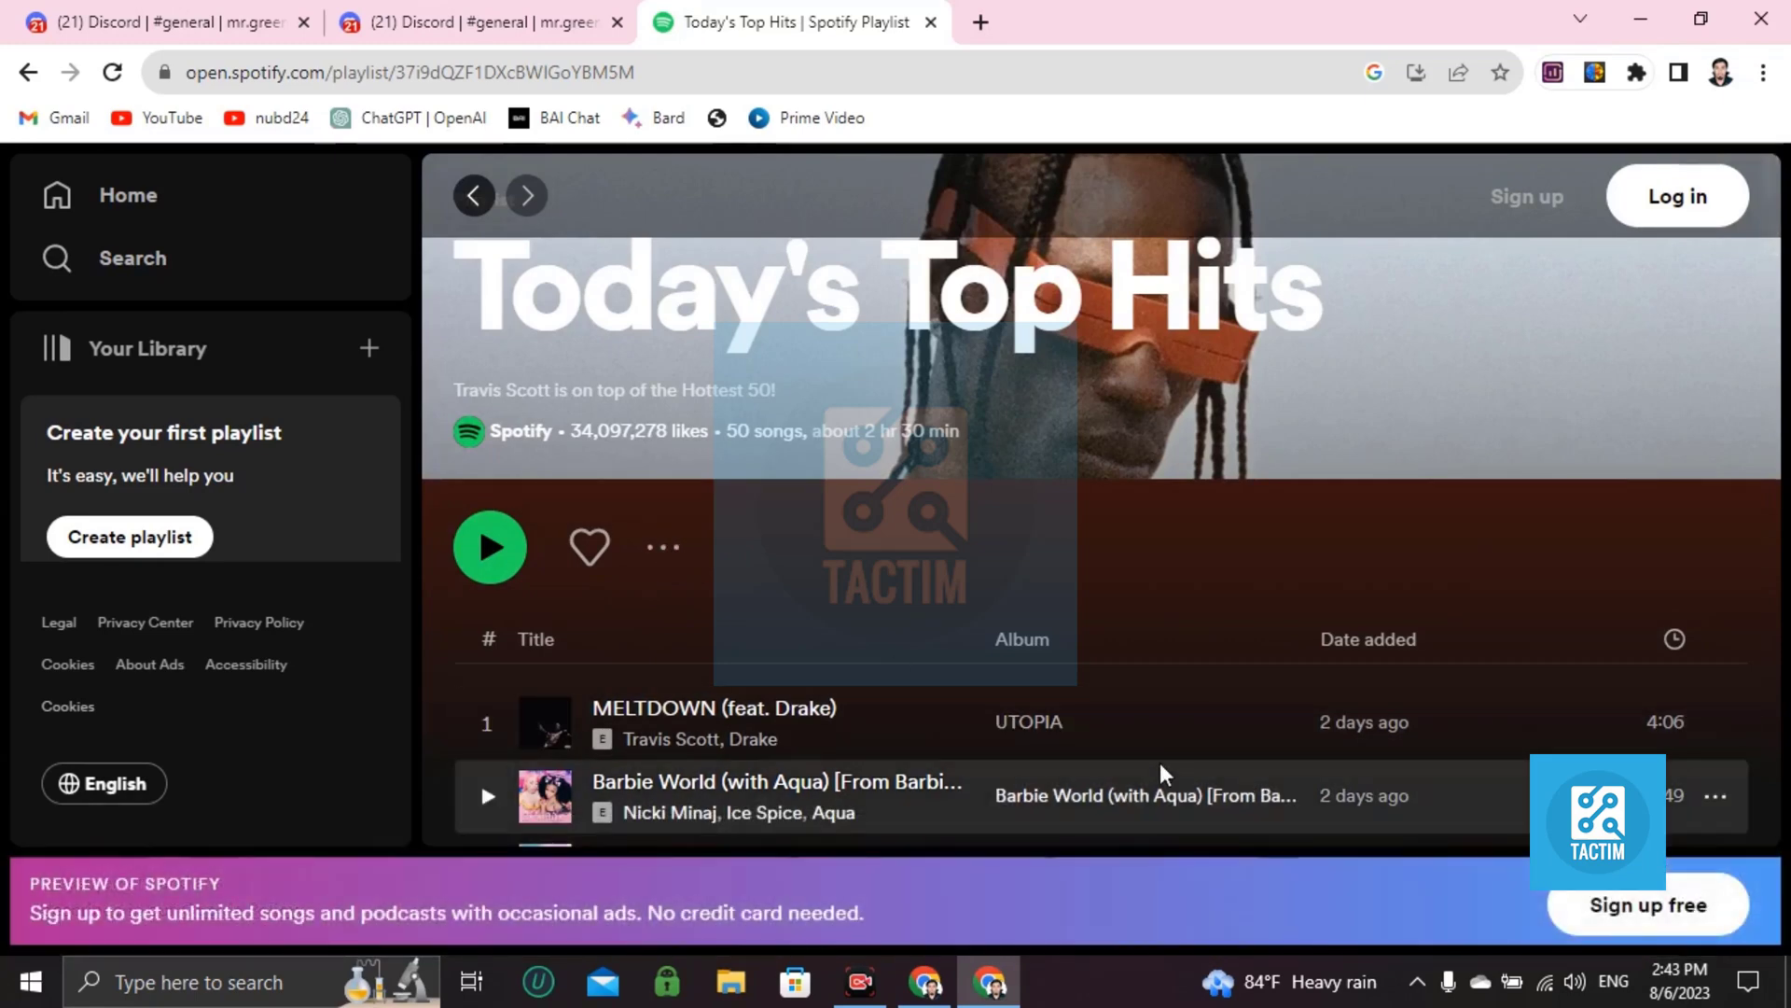
pyautogui.click(670, 550)
pyautogui.moveTo(690, 735)
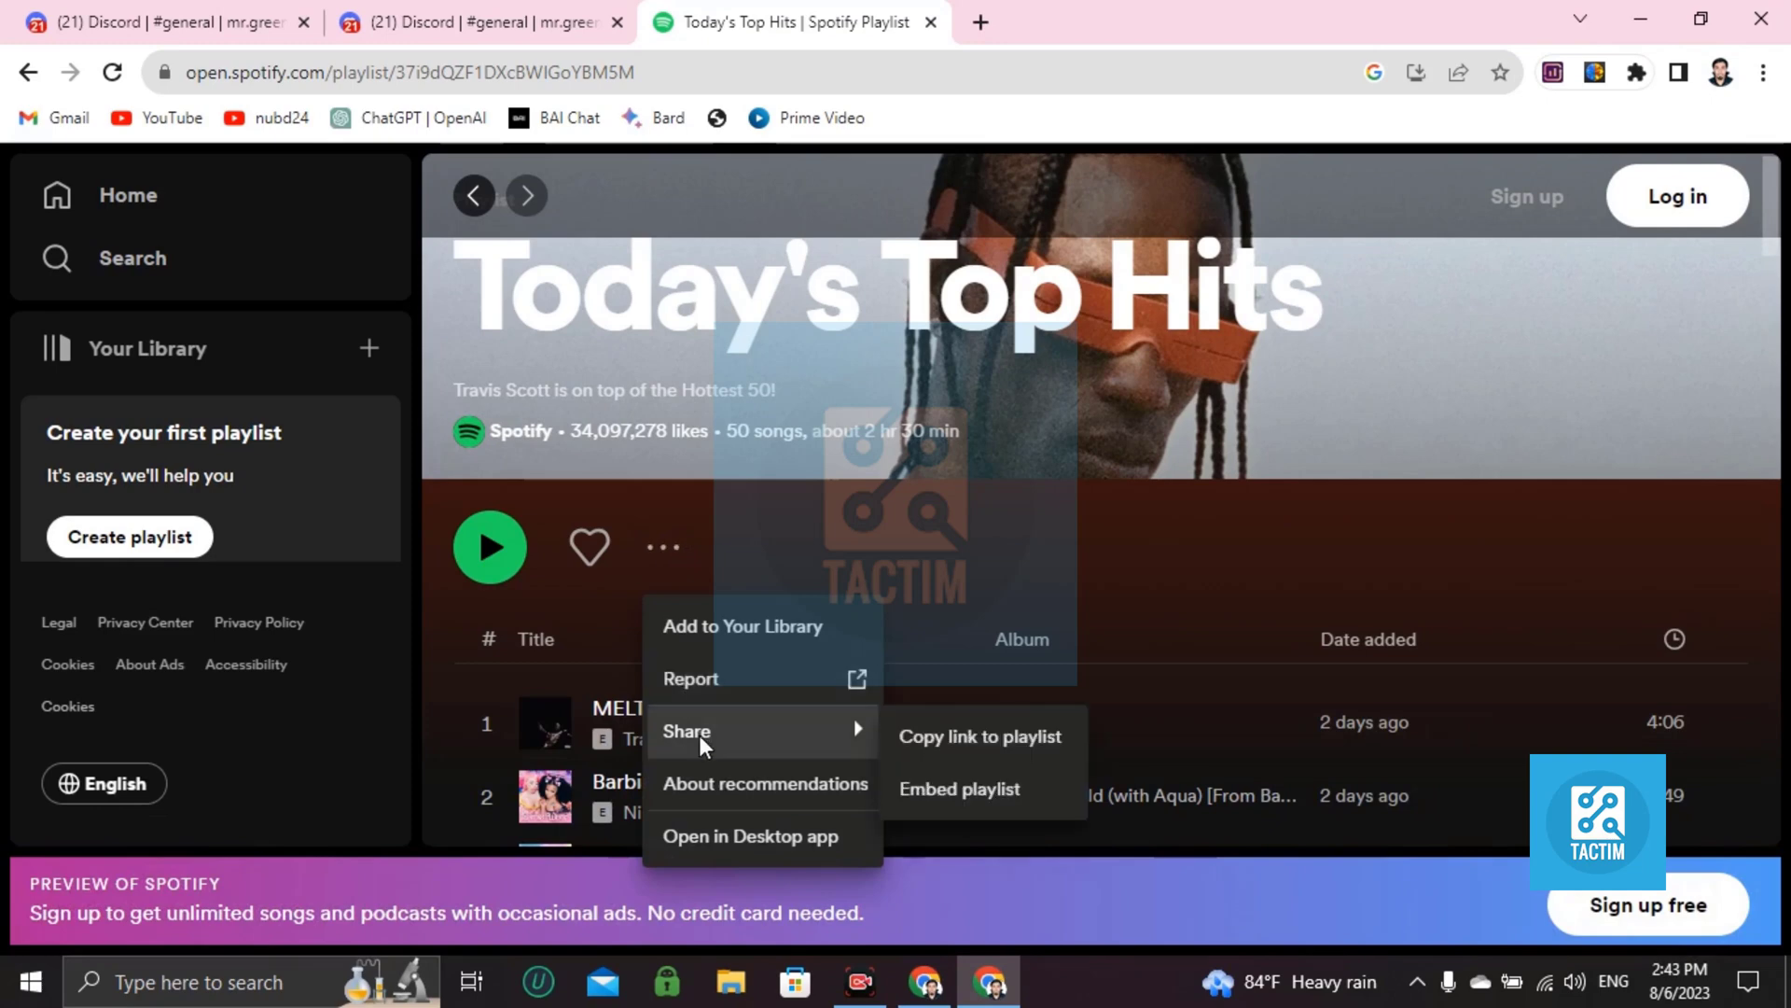
pyautogui.click(966, 742)
# Step: Return to the Discord general channel and paste the copied Spotify playlist link after "-play" in the message
pyautogui.click(928, 985)
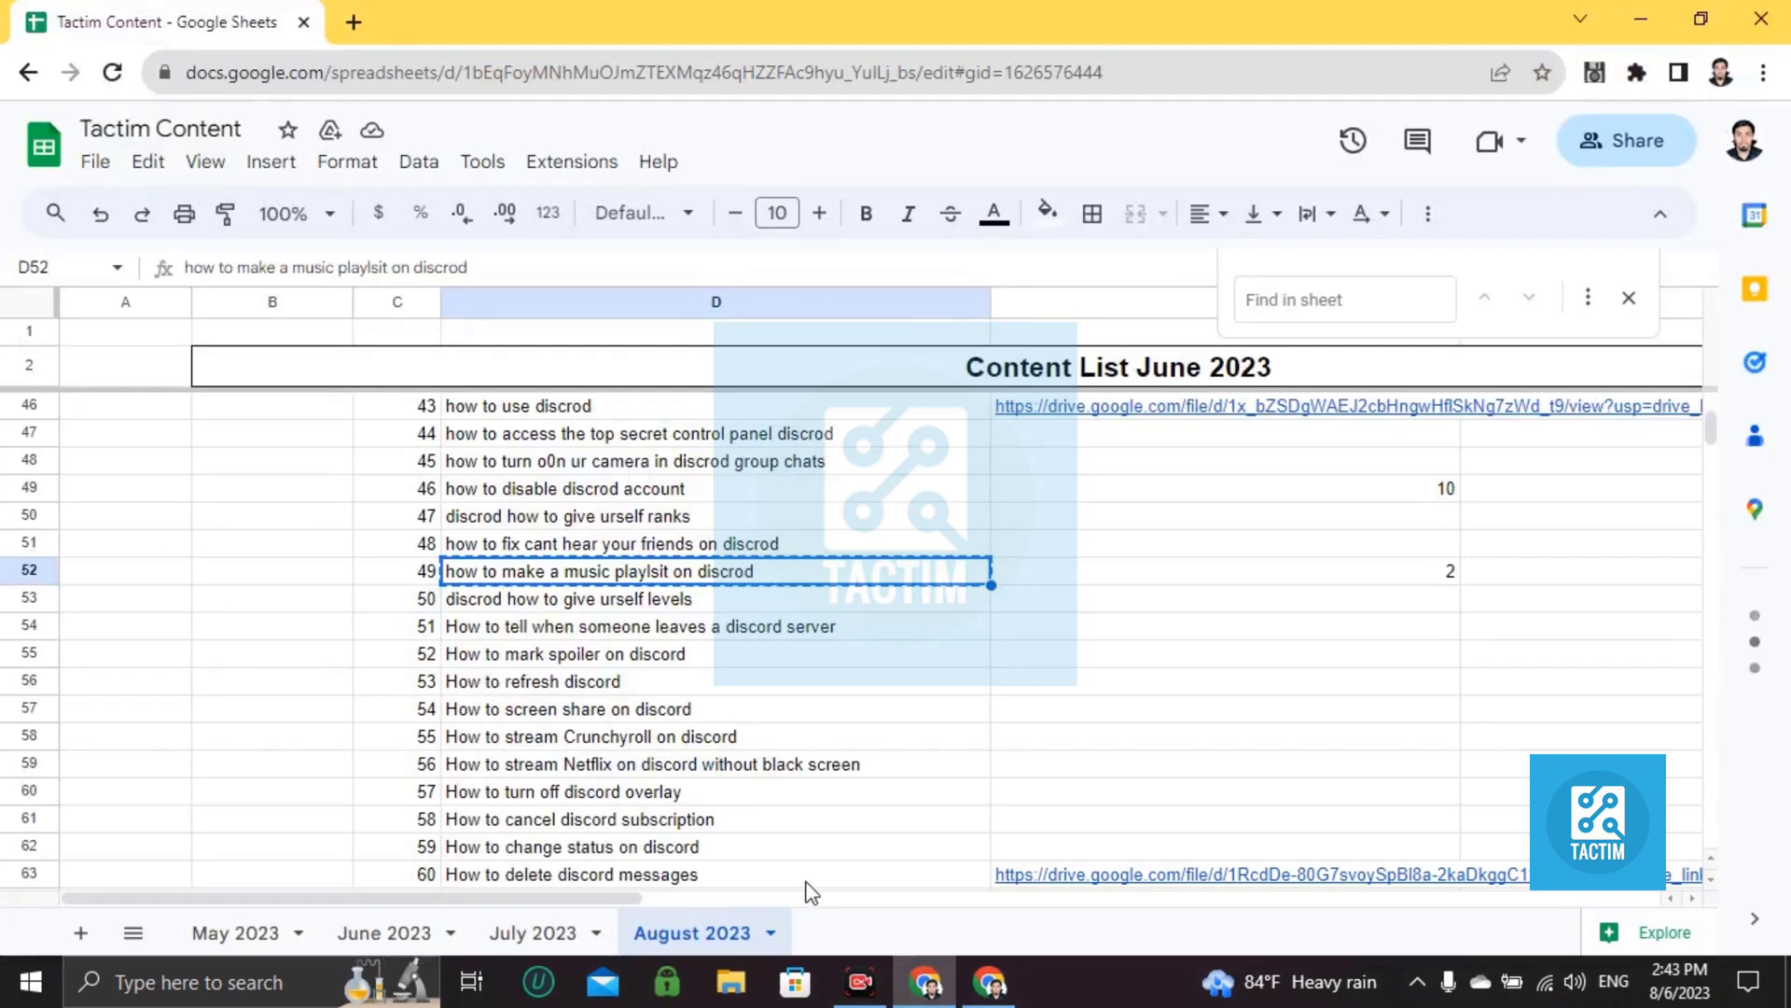
pyautogui.click(989, 981)
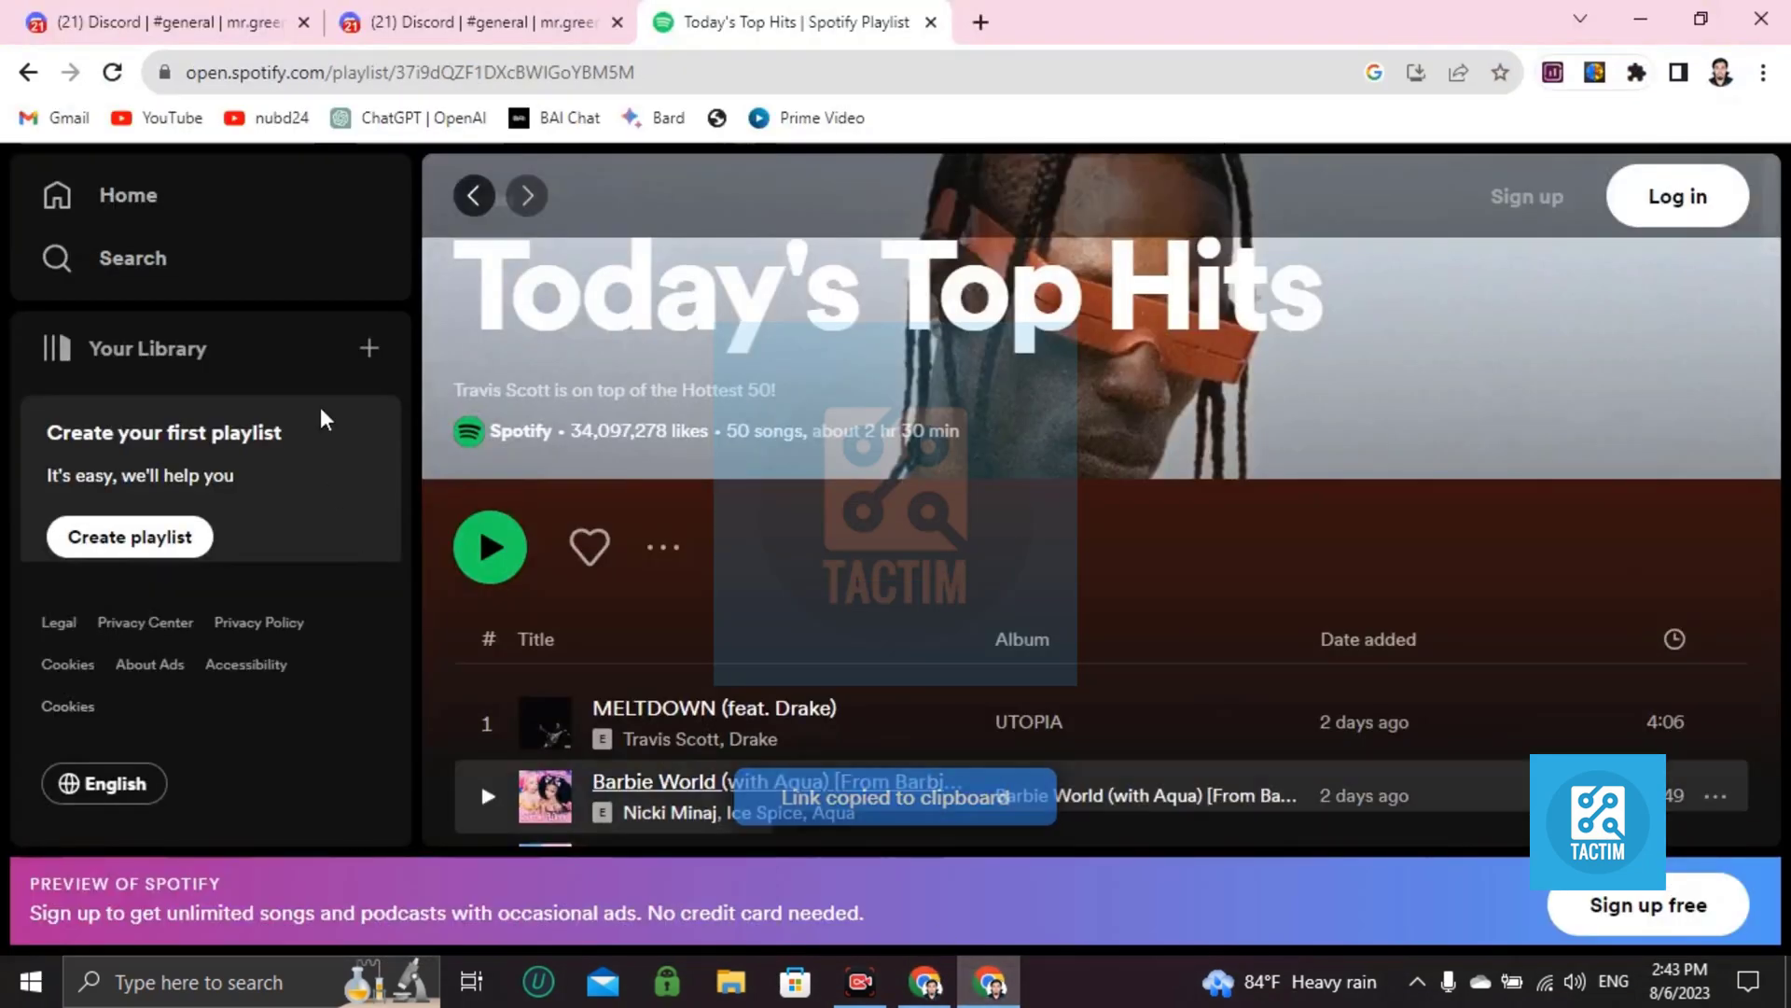
pyautogui.click(168, 22)
pyautogui.hotkey('ctrl', 'Tab')
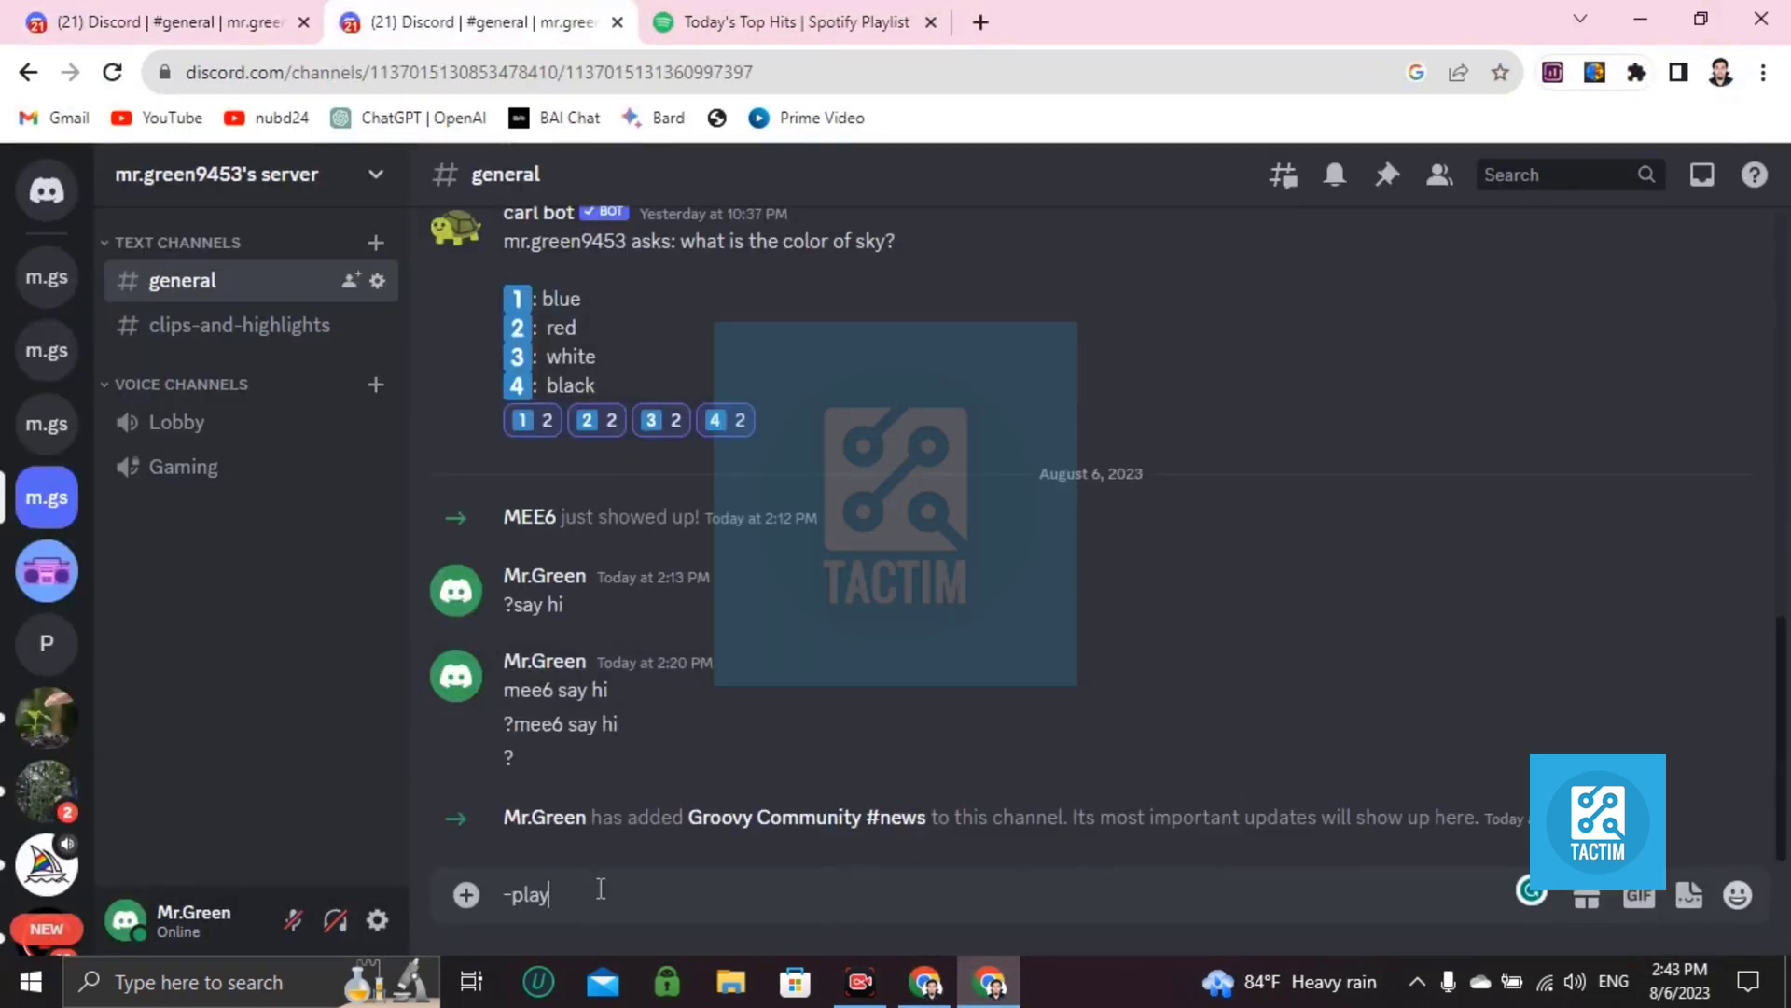
pyautogui.hotkey('ctrl', 'v')
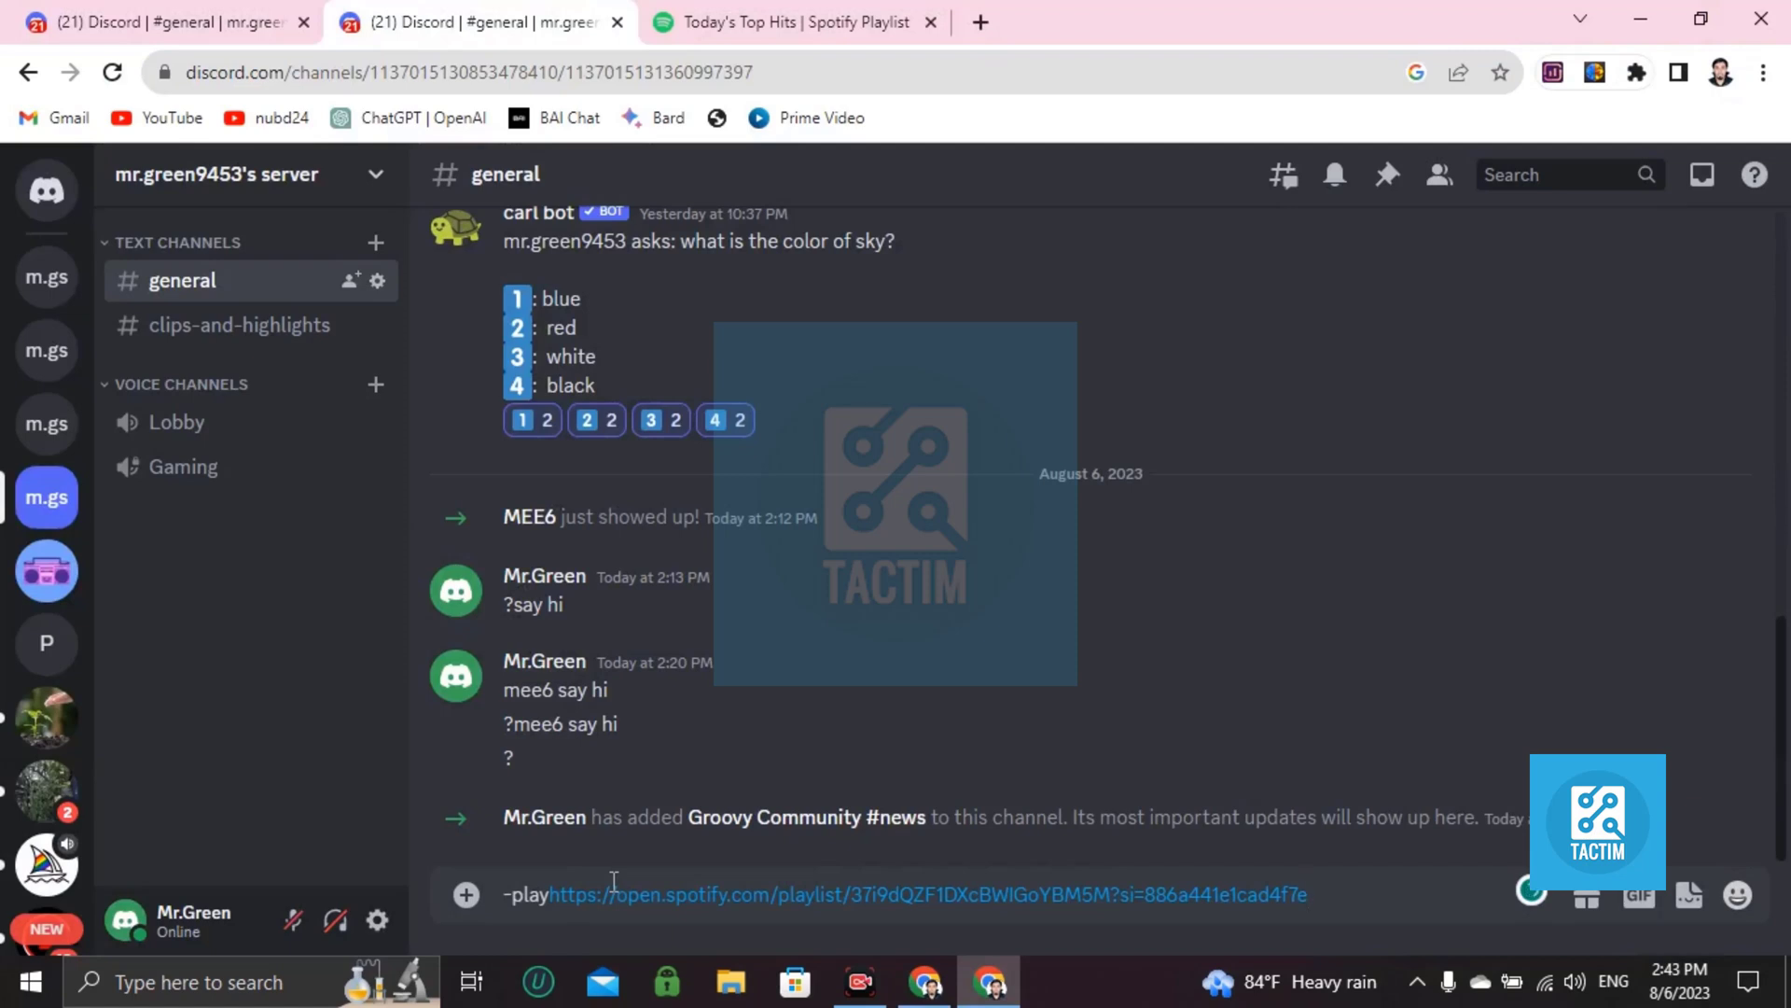
# Step: Send the "-play" message with the Spotify playlist link, and start and pause the embedded Today's Top Hits preview, dismissing its Get Spotify prompt
pyautogui.press('Return')
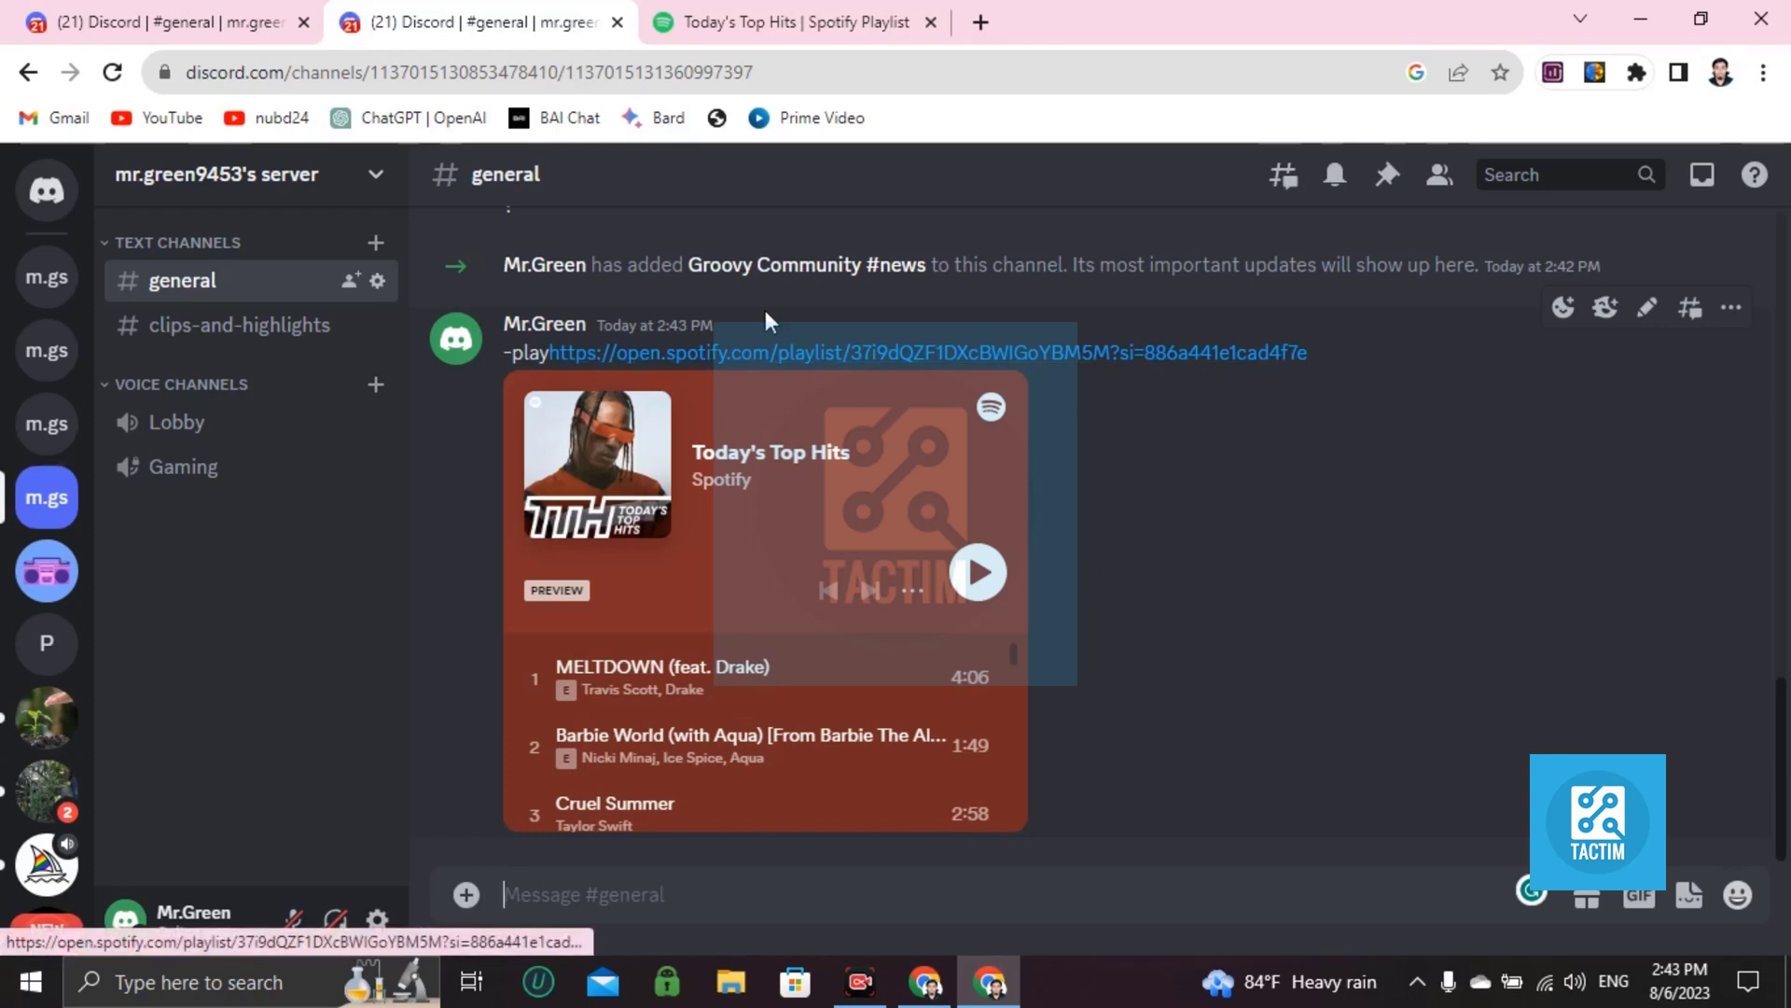
pyautogui.click(976, 573)
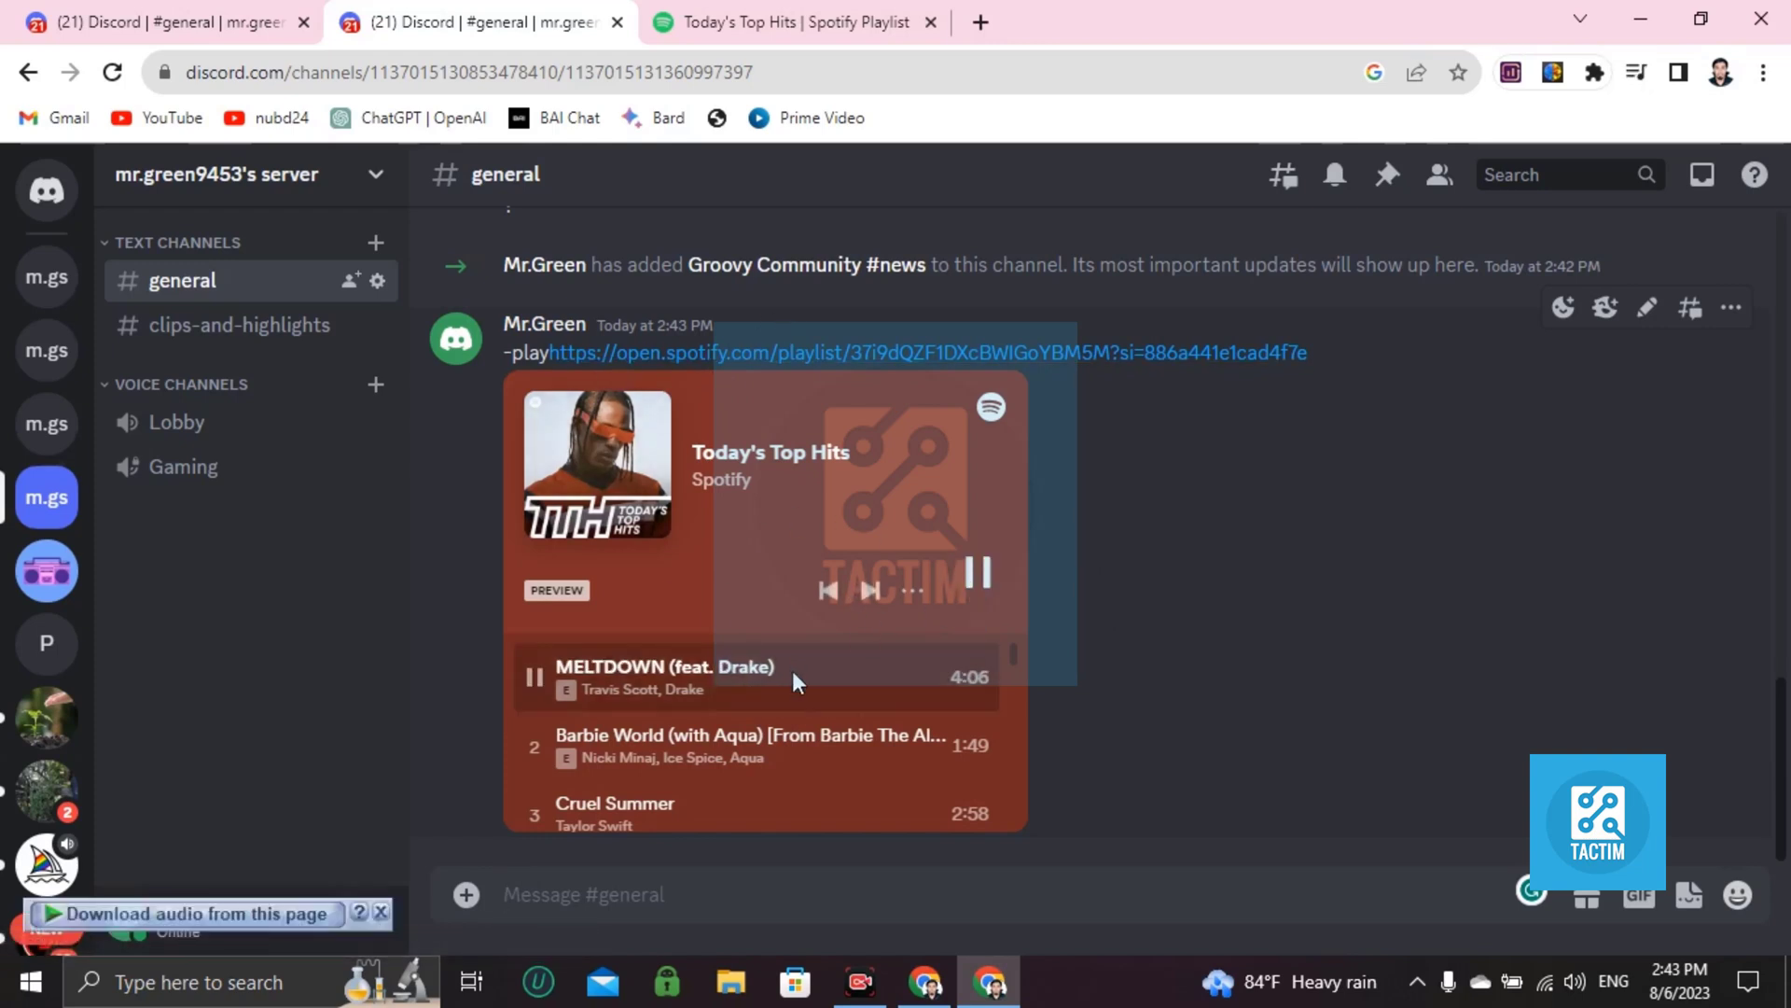
pyautogui.click(976, 583)
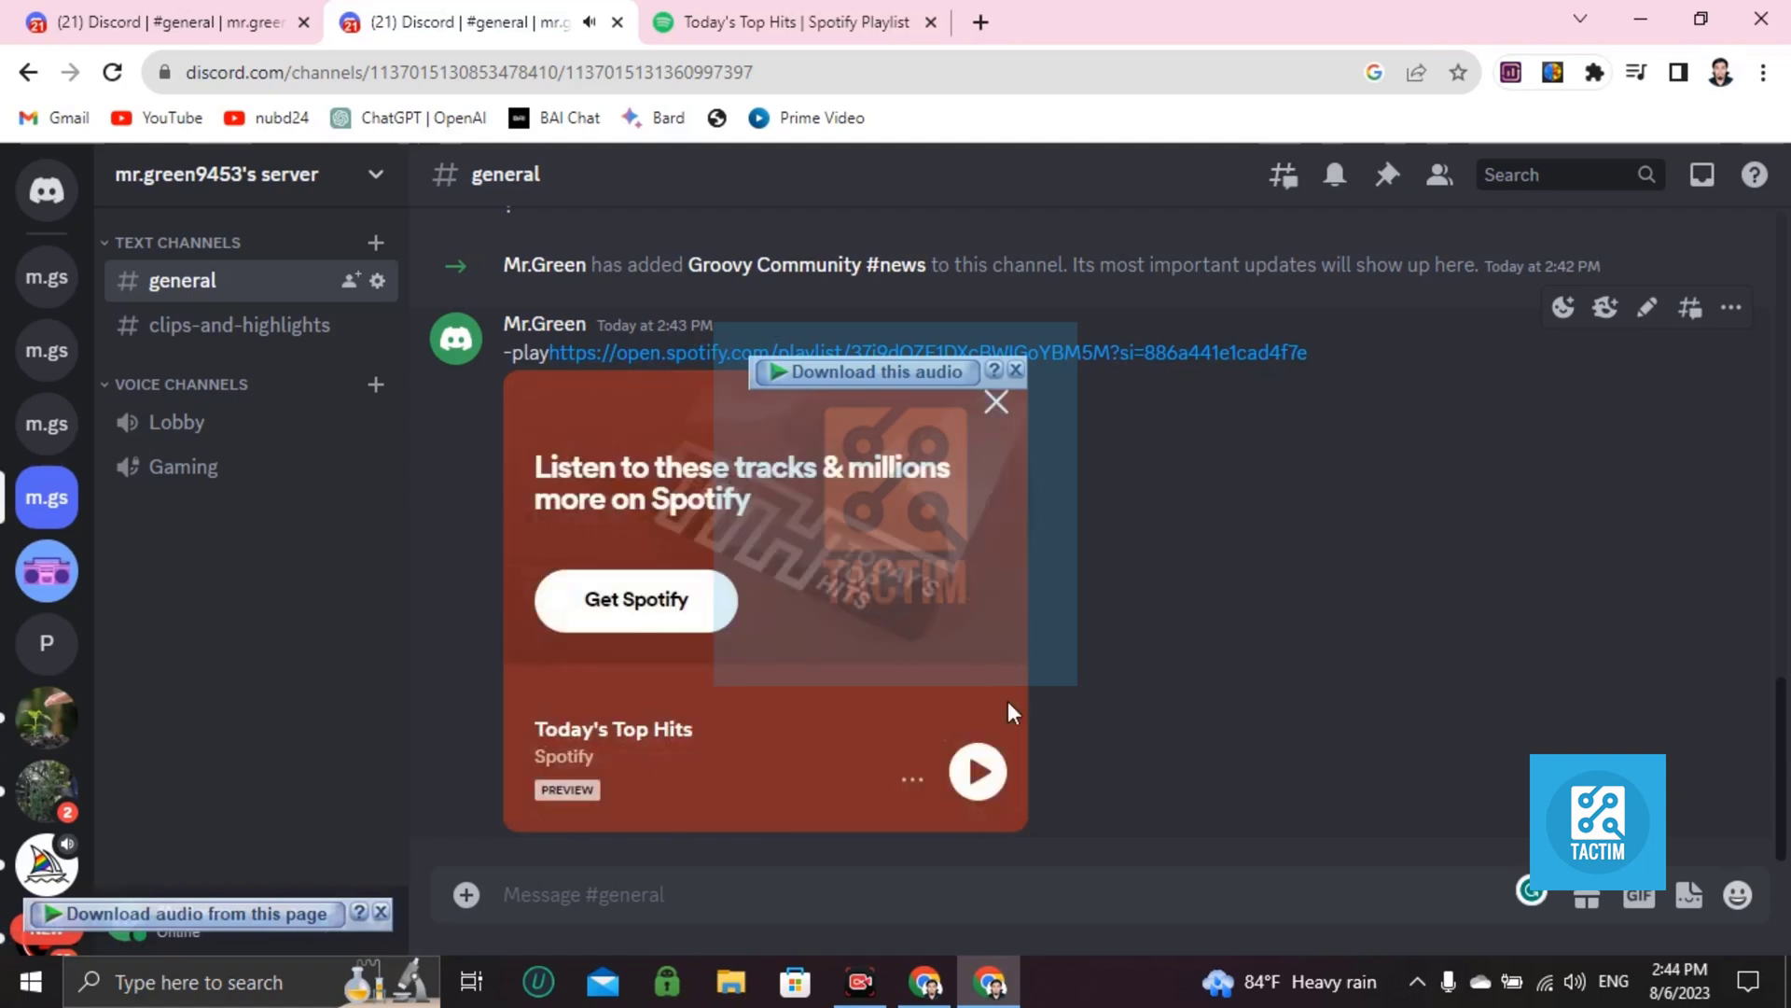
pyautogui.click(1007, 406)
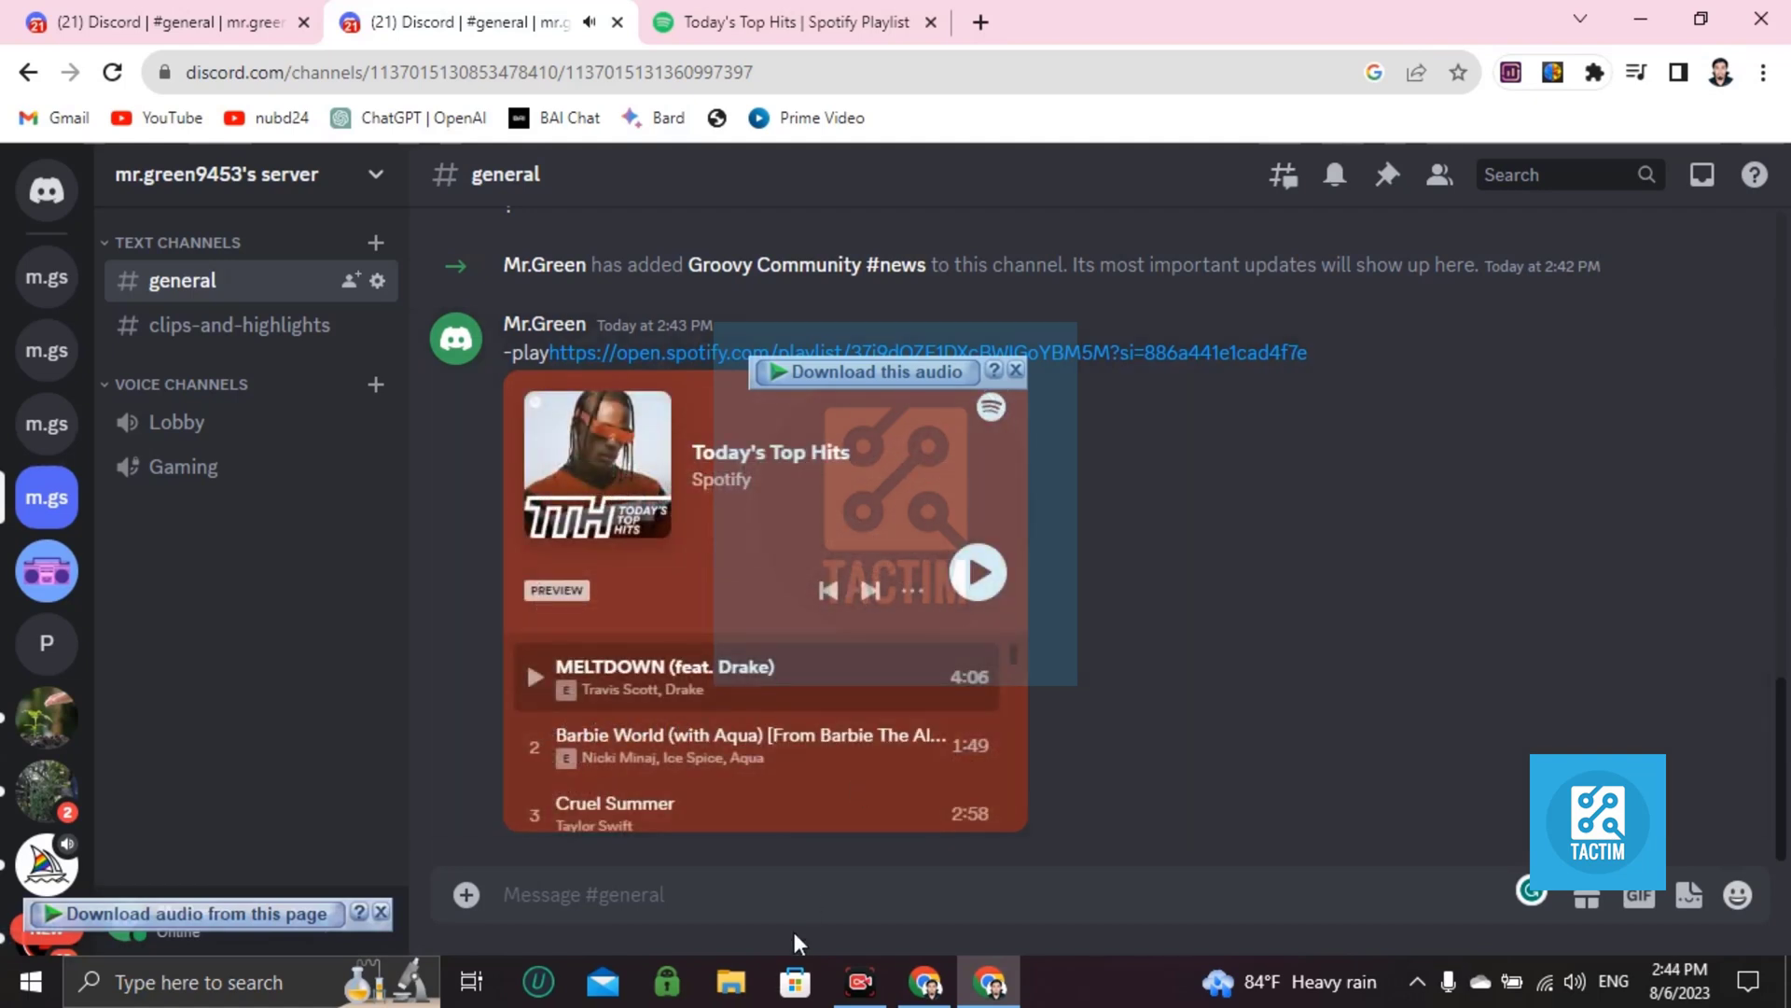
# Step: Look through the track list in the embedded Today's Top Hits player and return to the general channel's message box
pyautogui.scroll(-1, 813, 786)
pyautogui.scroll(-12, 813, 775)
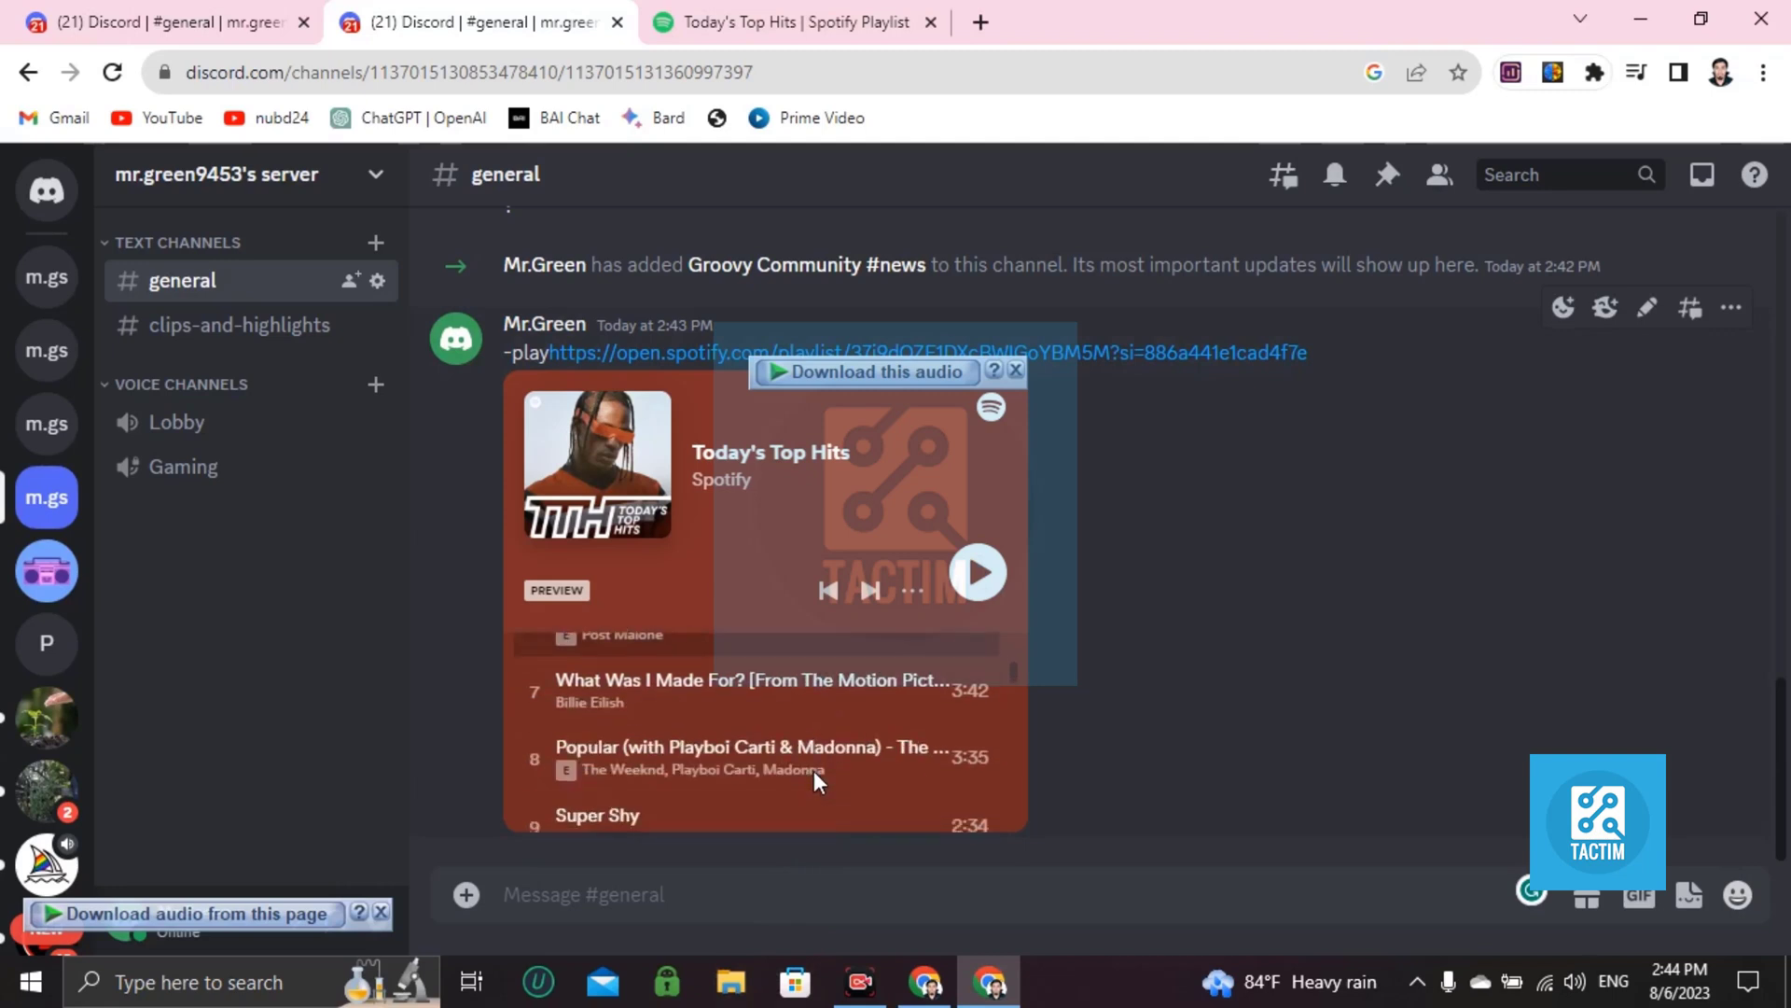
pyautogui.click(1302, 905)
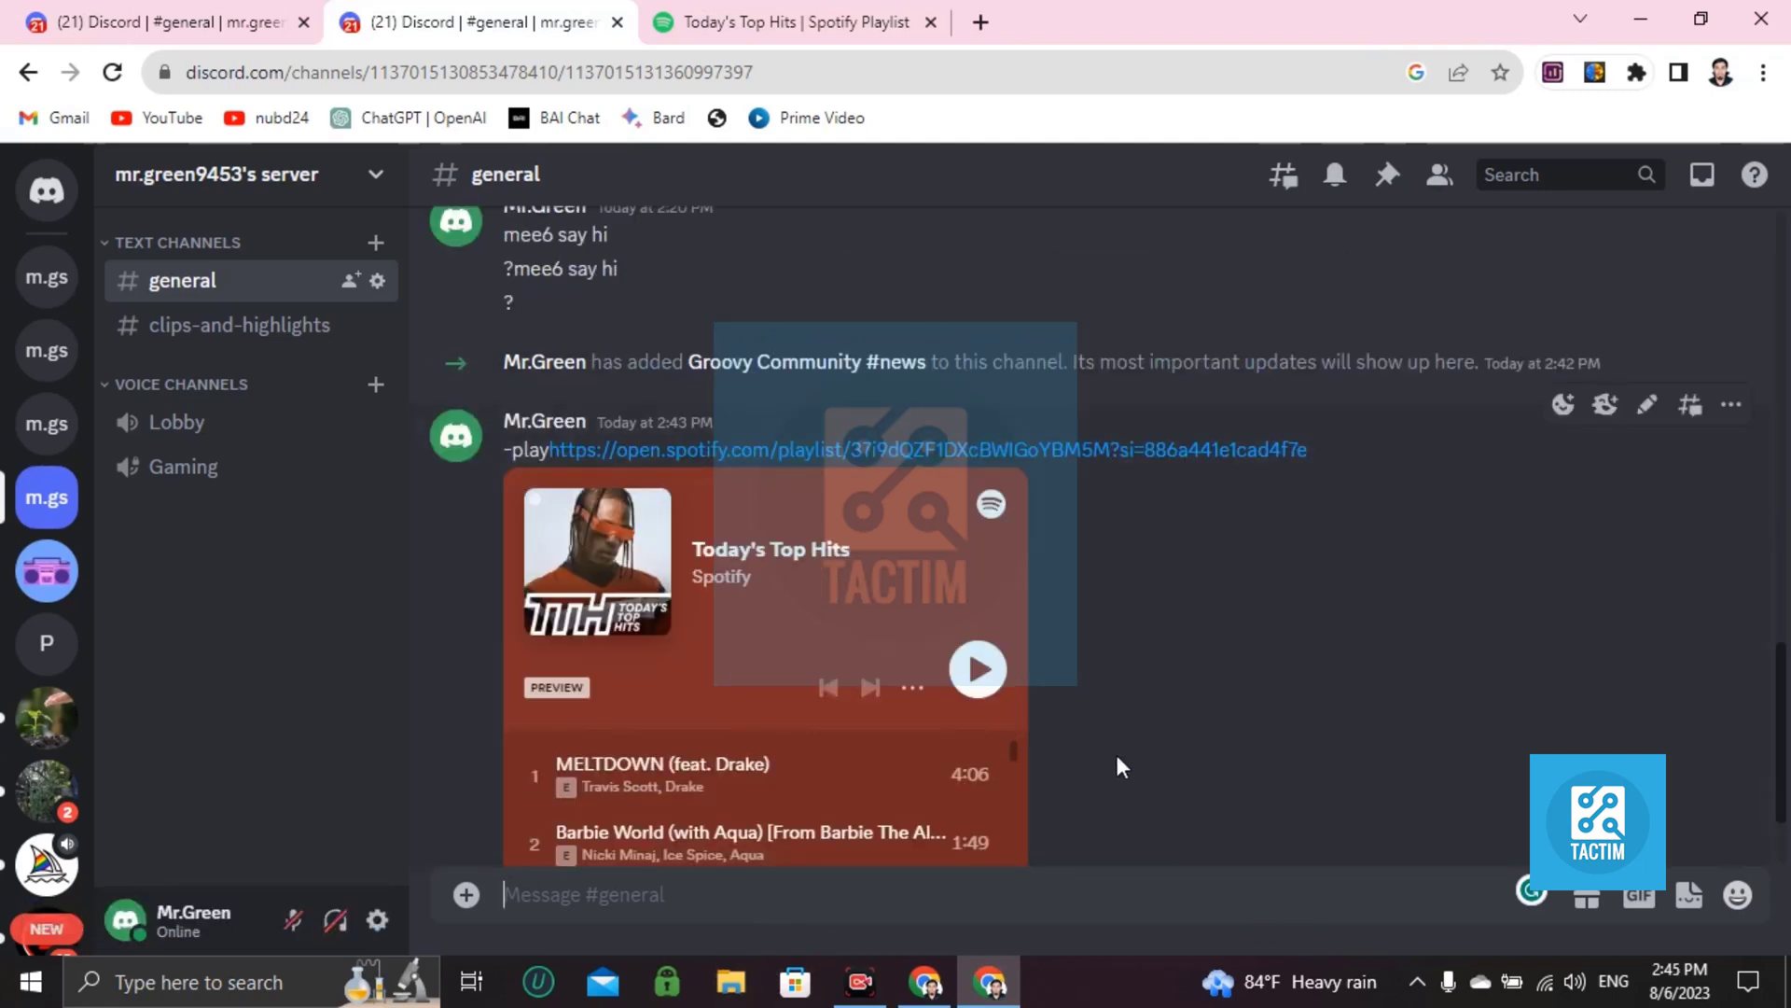